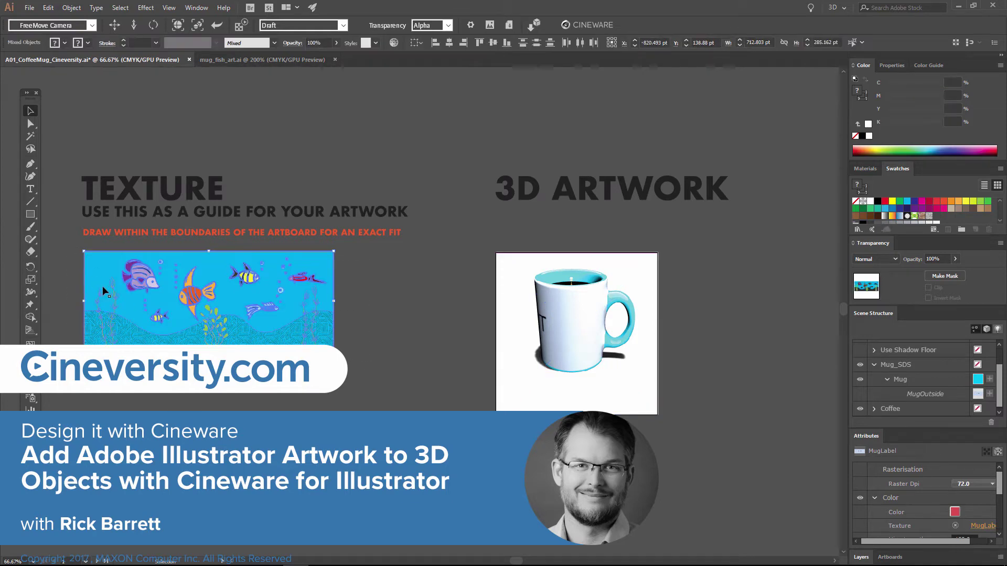
Bring up the mug_fish_art.ai document showing the underwater fish illustration.
left_click_drag(105, 287, 887, 528)
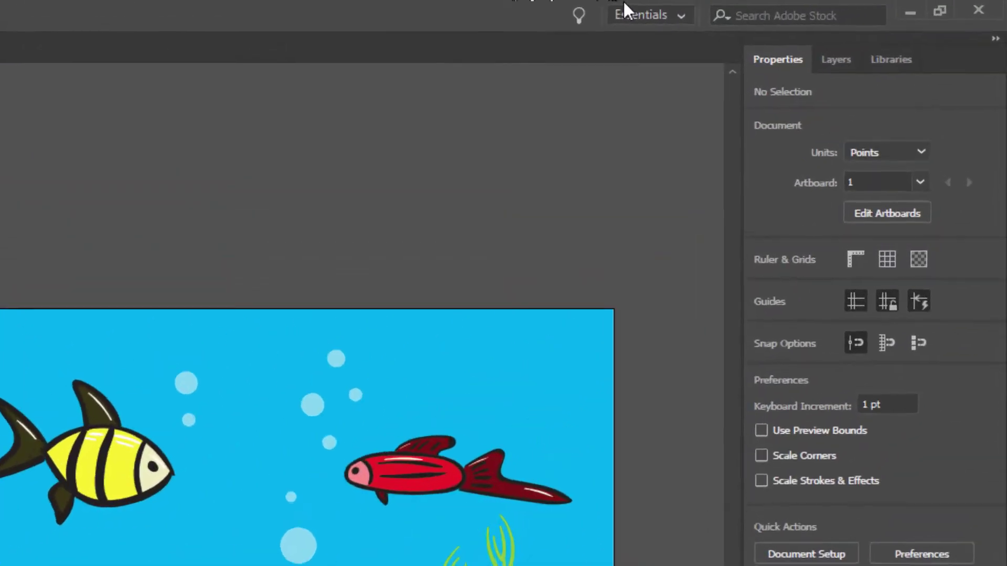
Switch the workspace from Essentials to 3D.
left_click(827, 7)
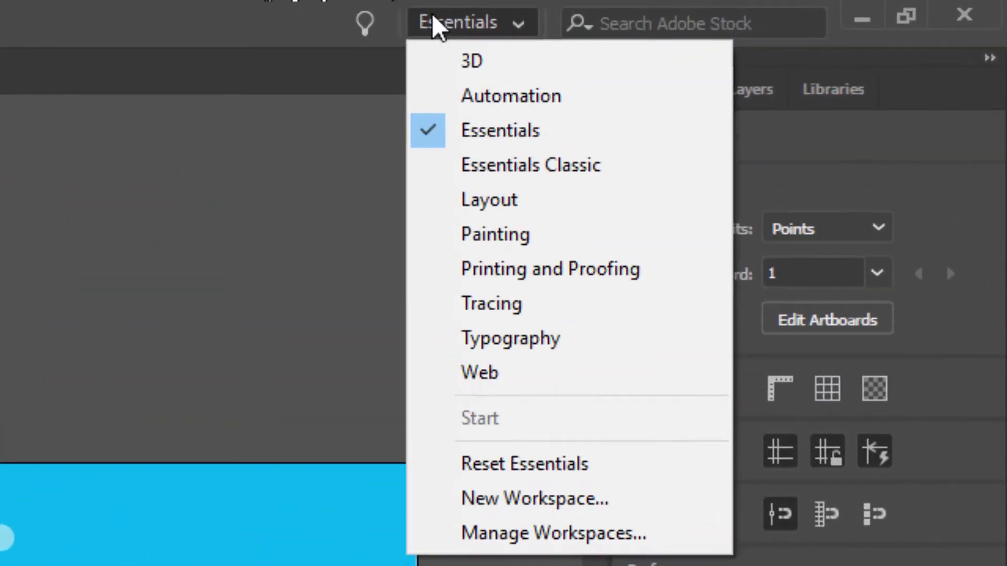
left_click(438, 61)
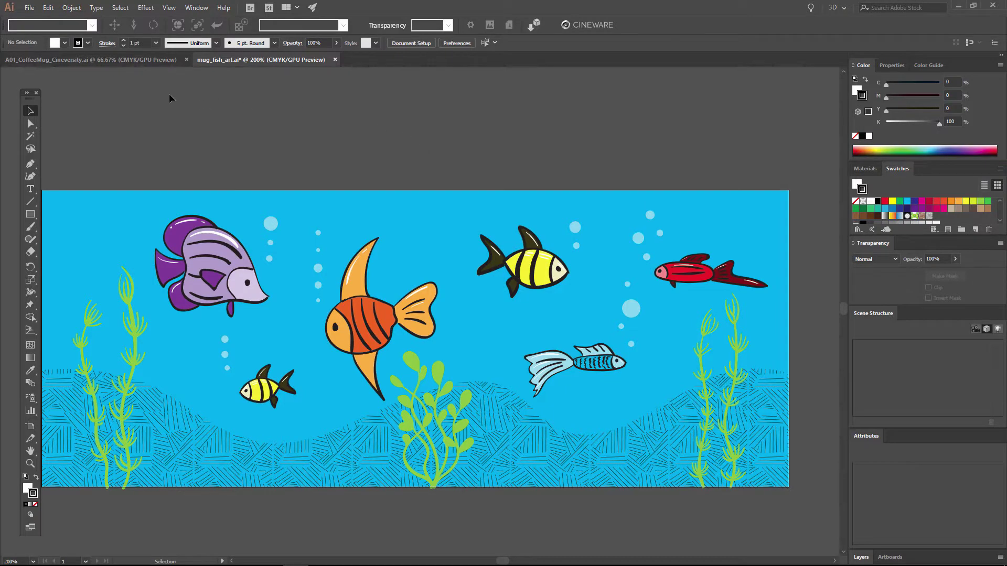
Place A01_CoffeeMug_Cineversity.c4d as a 3D mug image framed above the fish artwork.
left_click(30, 8)
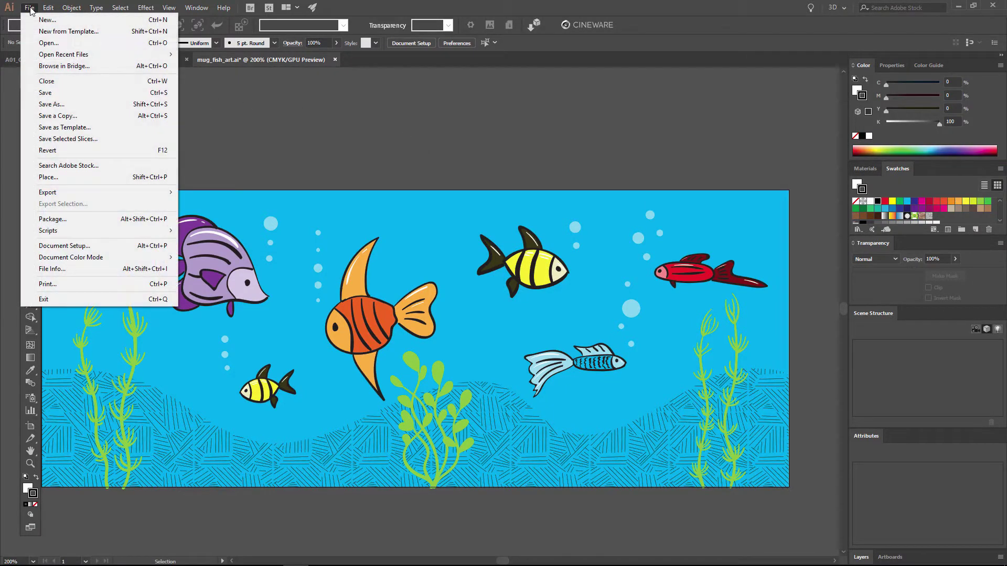
left_click(48, 177)
left_click(123, 87)
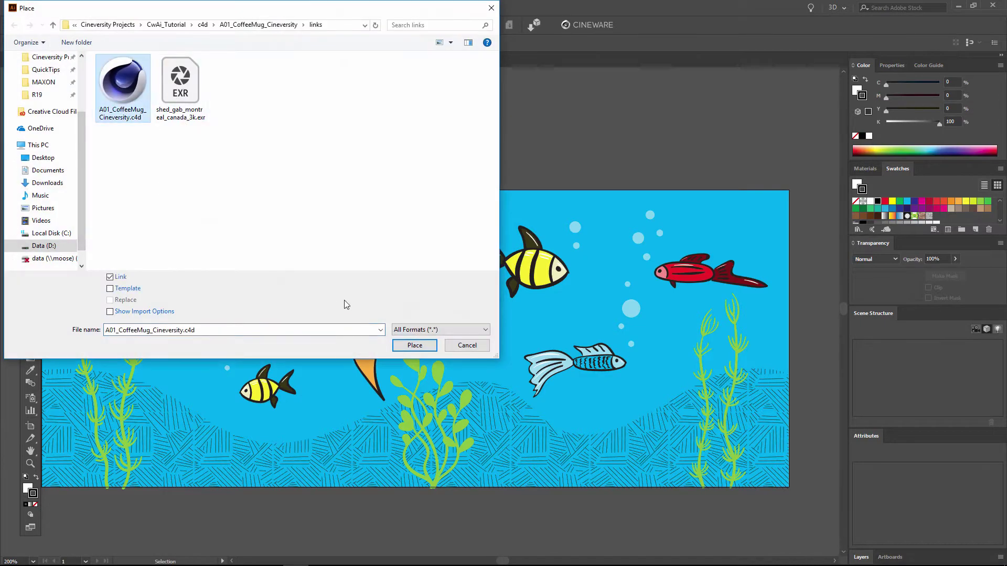
left_click(406, 347)
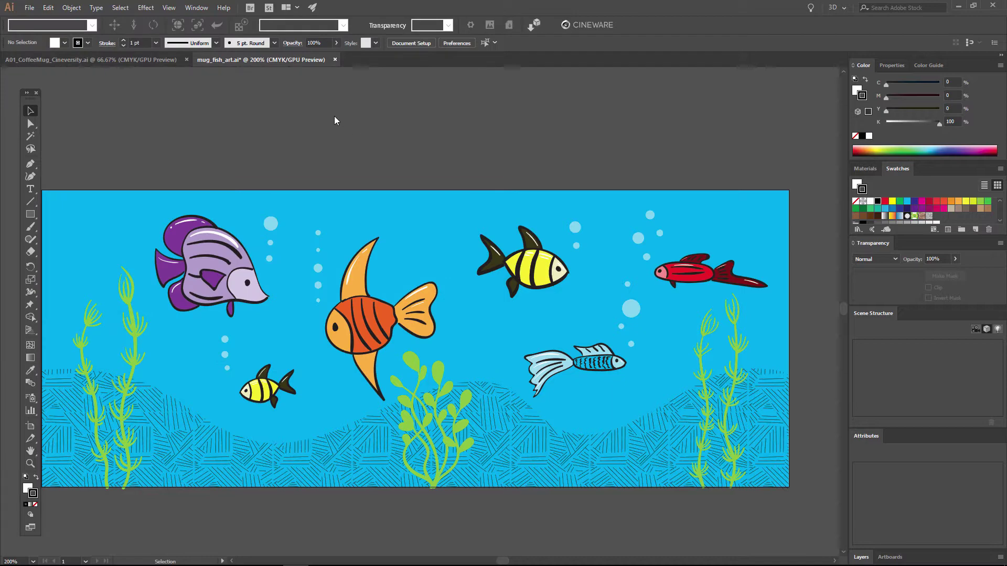
left_click_drag(274, 75, 565, 191)
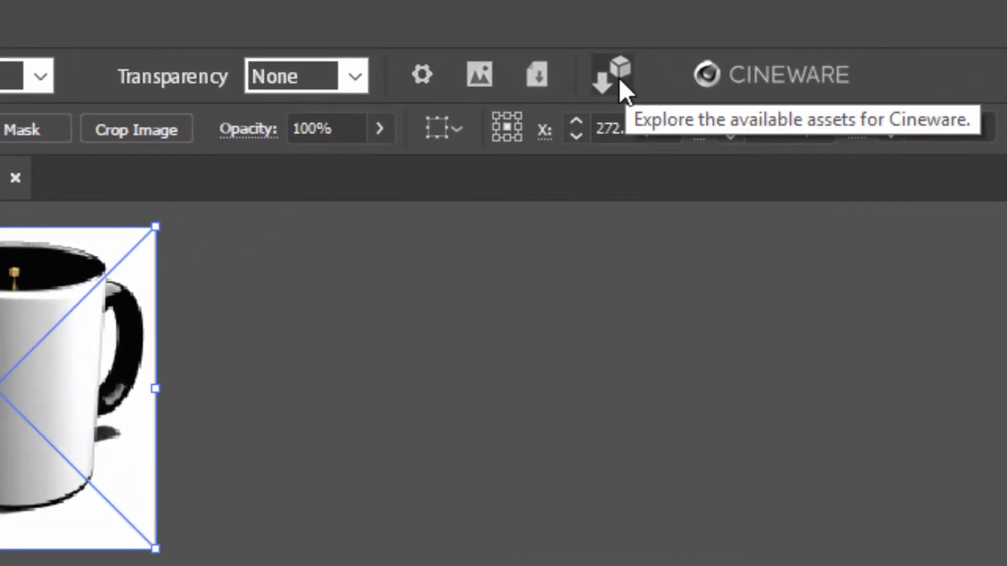
Browse the TurboSquid free Cineware models gallery, then close it.
left_click(618, 77)
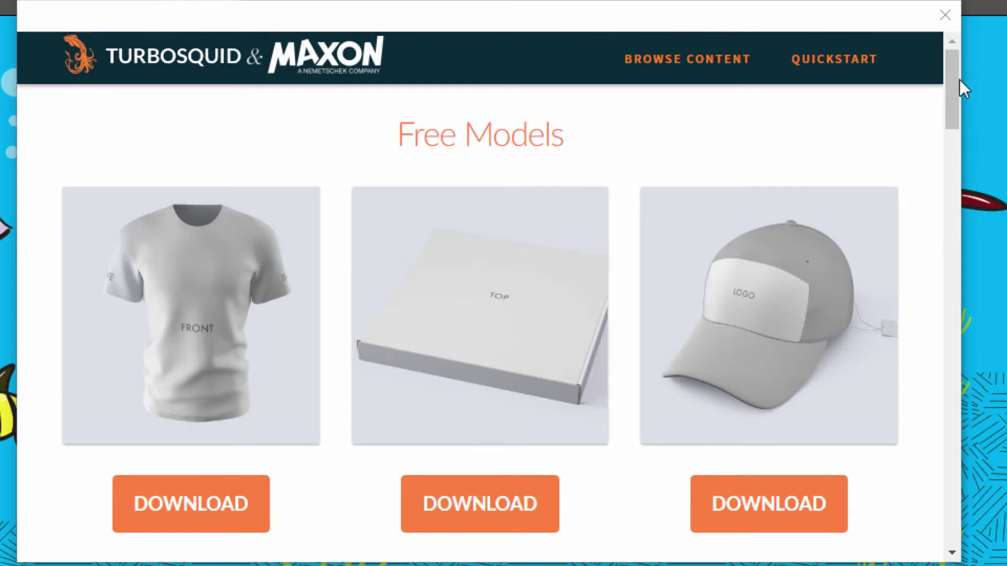
left_click_drag(958, 81, 923, 452)
right_click(922, 455)
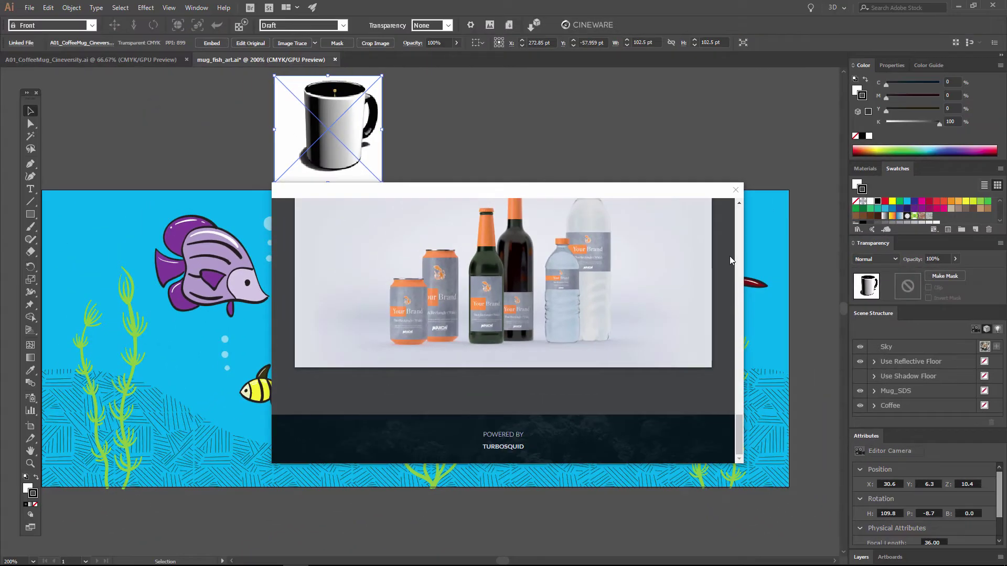
left_click(736, 190)
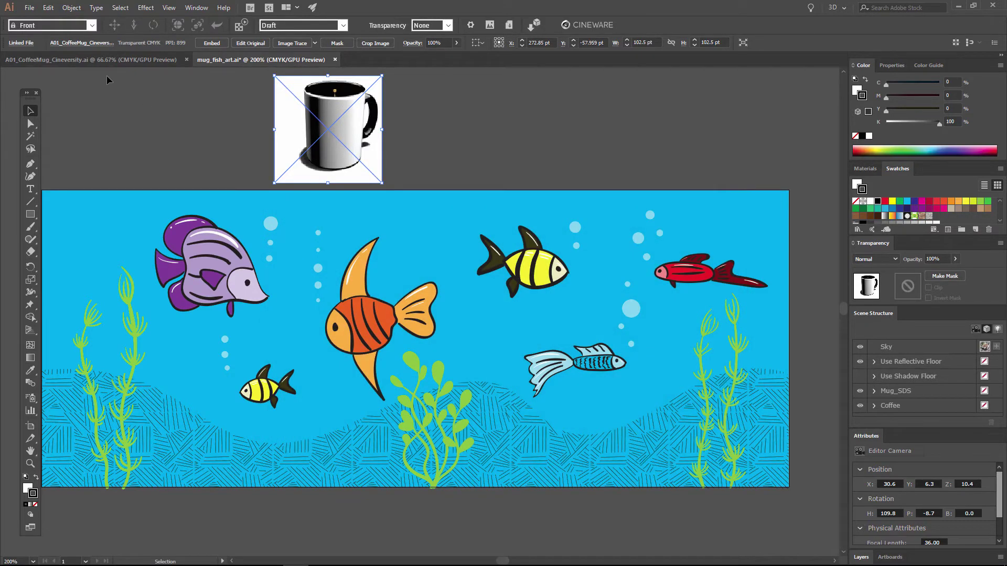
Select all of the fish artwork in mug_fish_art.ai and return to the coffee mug document.
left_click(107, 62)
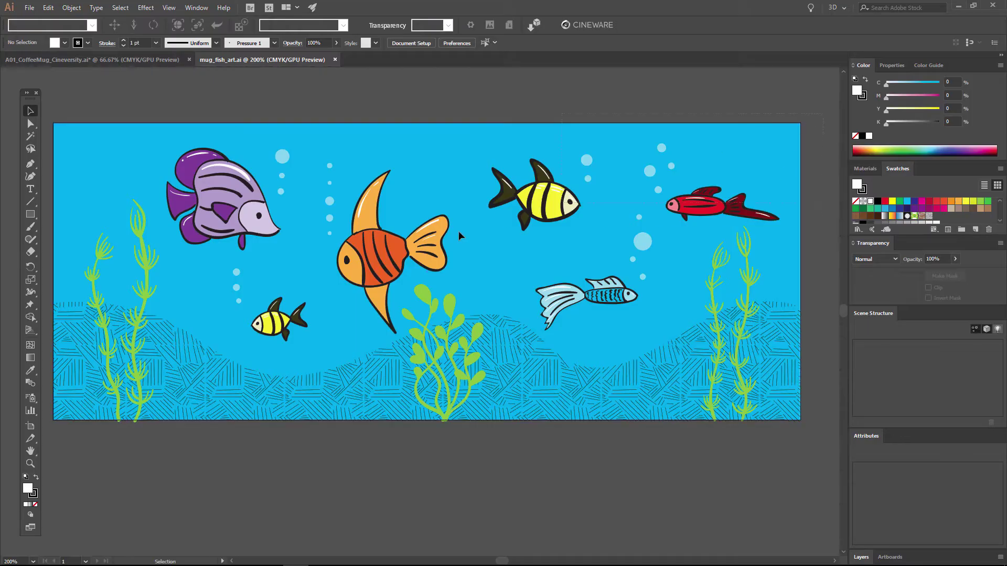
key("ctrl+a")
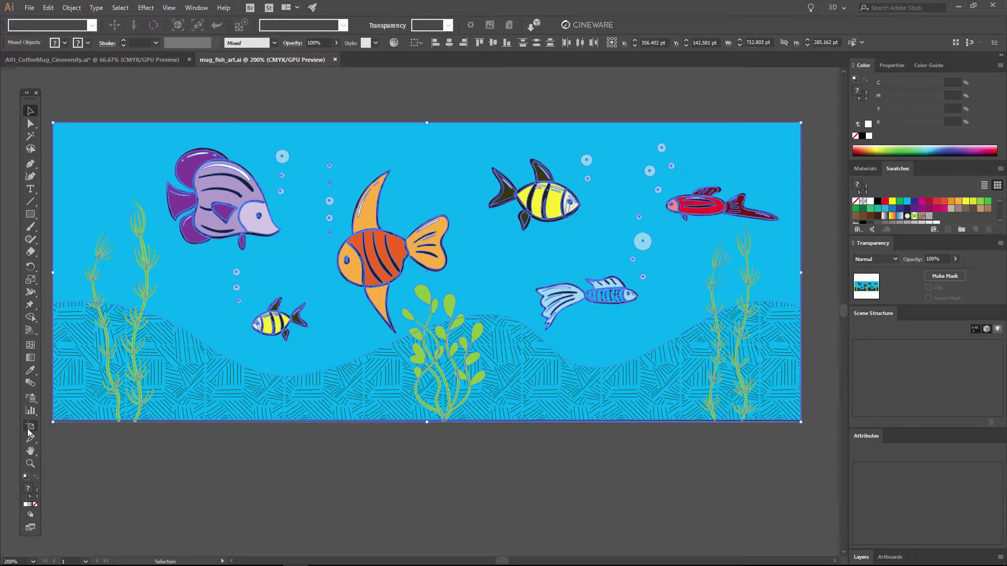
left_click(79, 62)
Paste the fish artwork and move it onto the FRONT texture artboard.
key("ctrl+v")
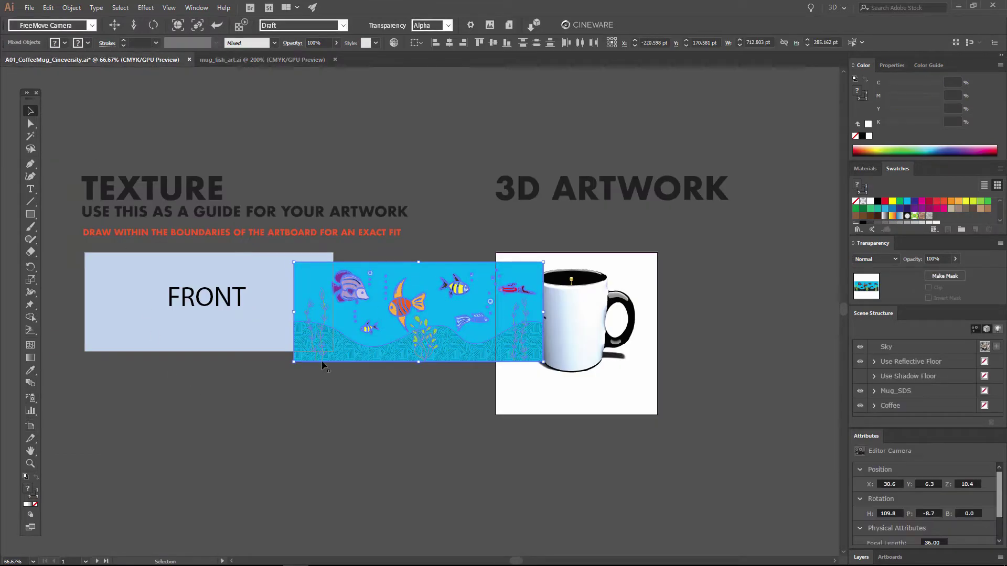
left_click_drag(349, 357, 140, 346)
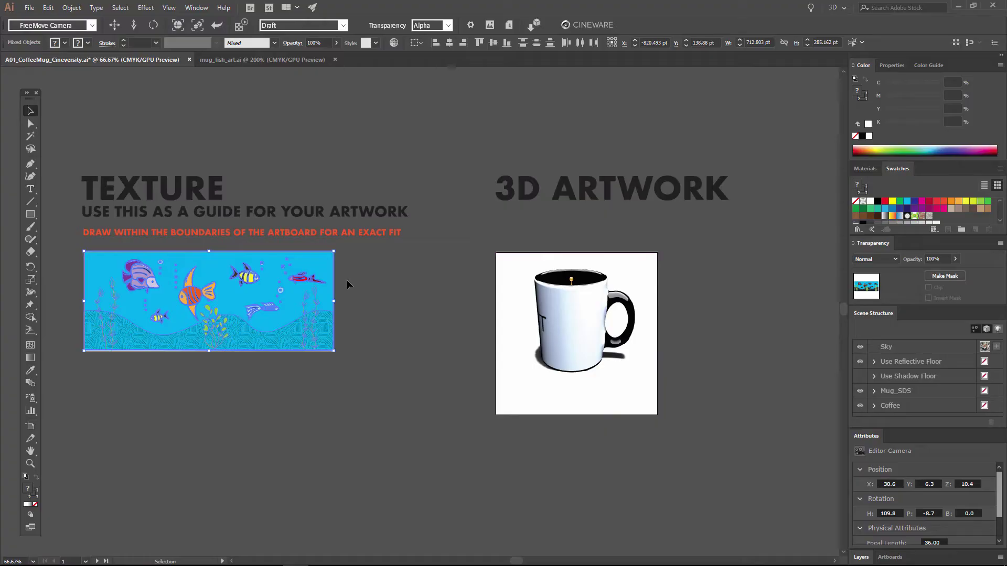
Select the mug image and expand Mug_SDS and Mug to reveal the MugOutside material.
left_click(603, 285)
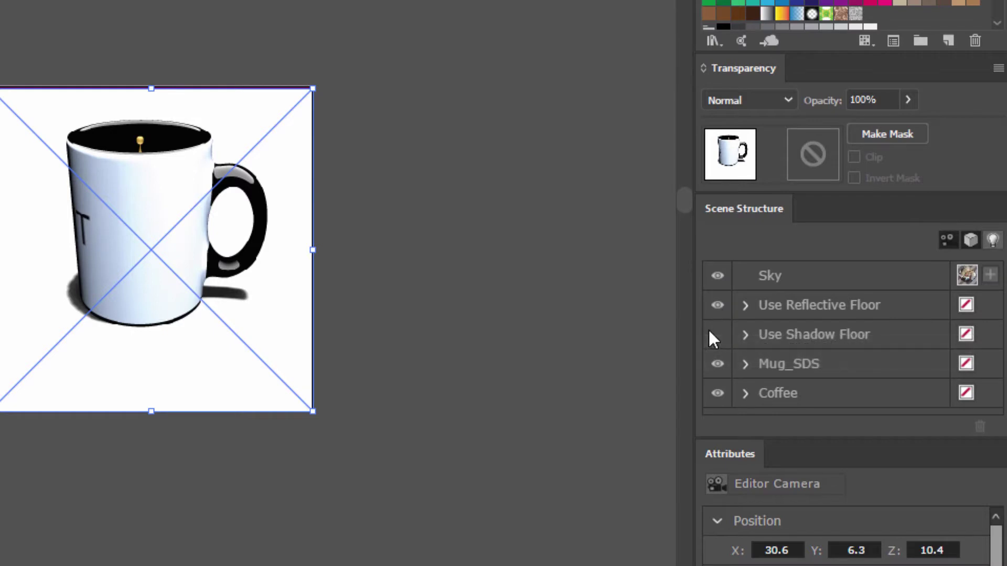
left_click(718, 393)
left_click(746, 367)
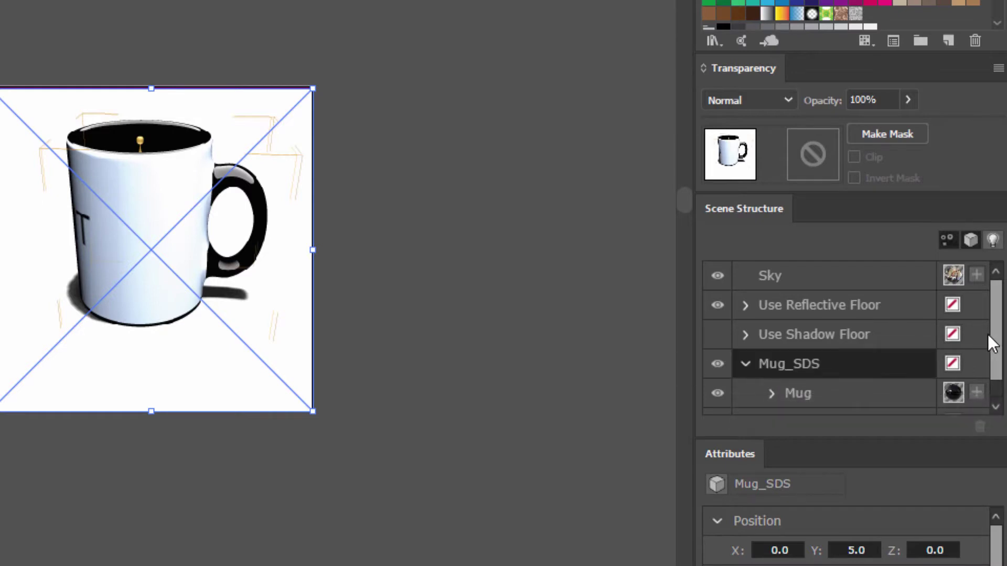
left_click_drag(996, 341, 996, 359)
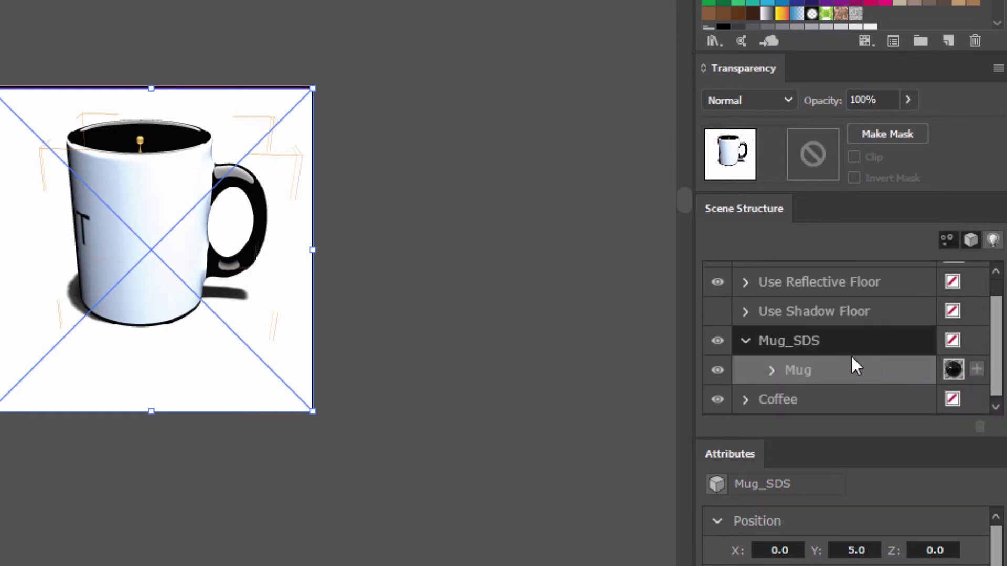
left_click(772, 371)
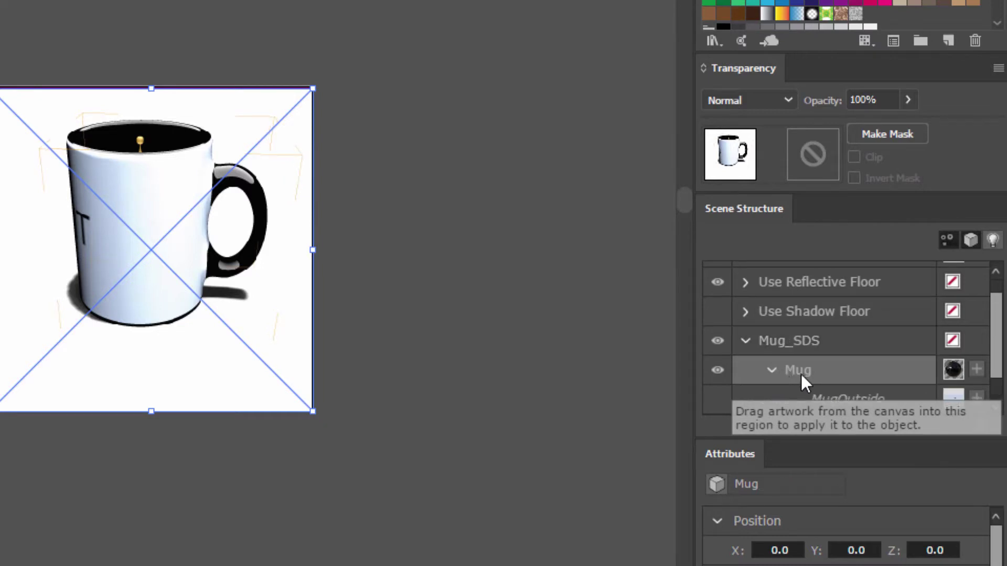
left_click_drag(998, 366, 998, 393)
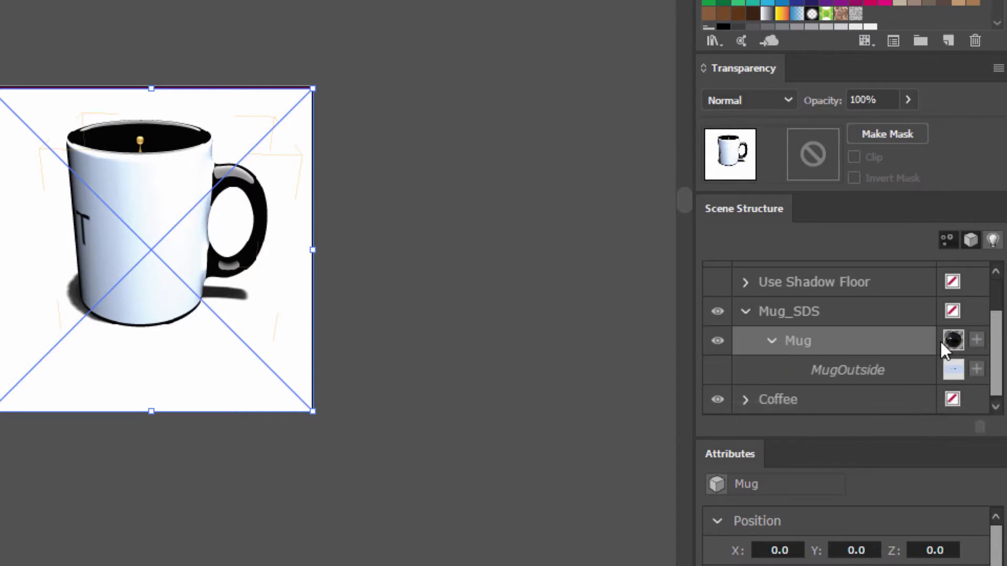
Set the Mug material's base colour to cyan 03c5f2.
left_click(954, 338)
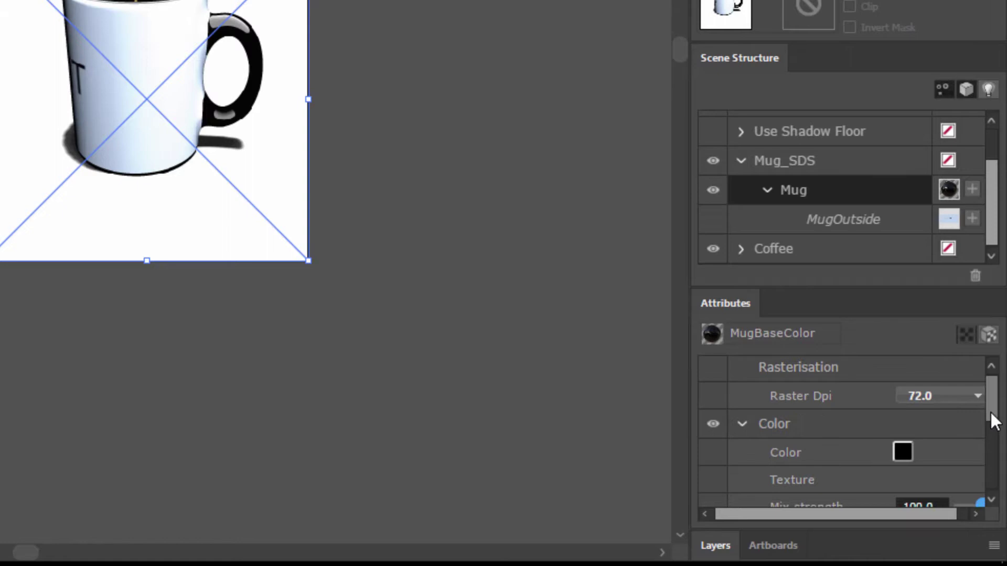
mouse_move(991, 412)
left_mouse_down()
mouse_move(984, 483)
mouse_move(981, 397)
left_mouse_up()
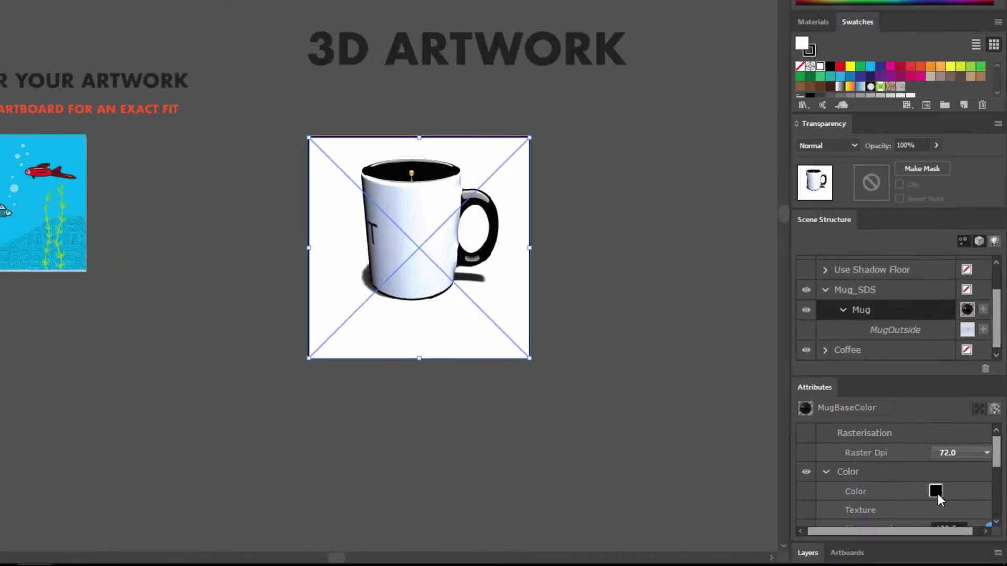
left_click(910, 463)
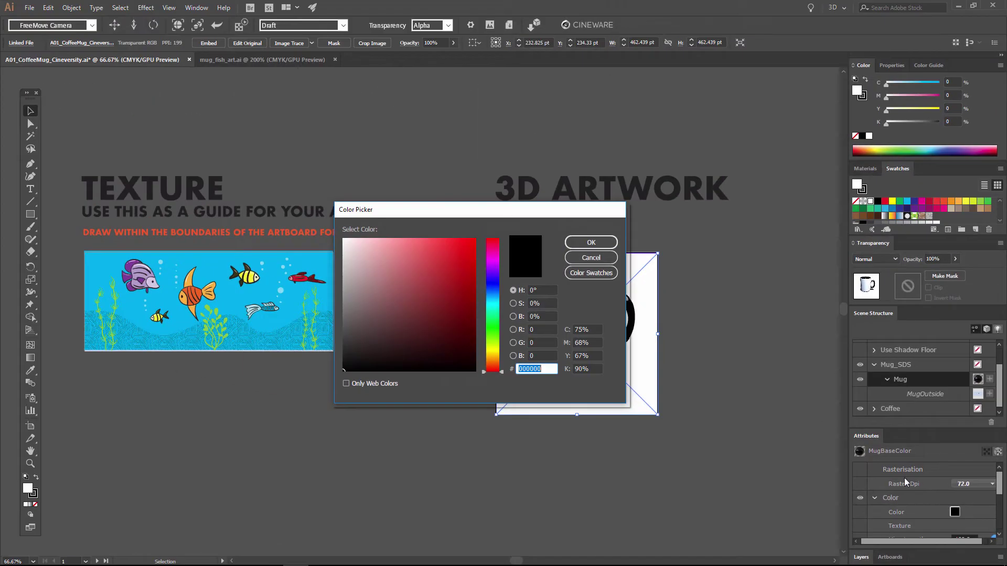
left_click(494, 303)
left_click_drag(454, 262, 474, 245)
left_click(576, 244)
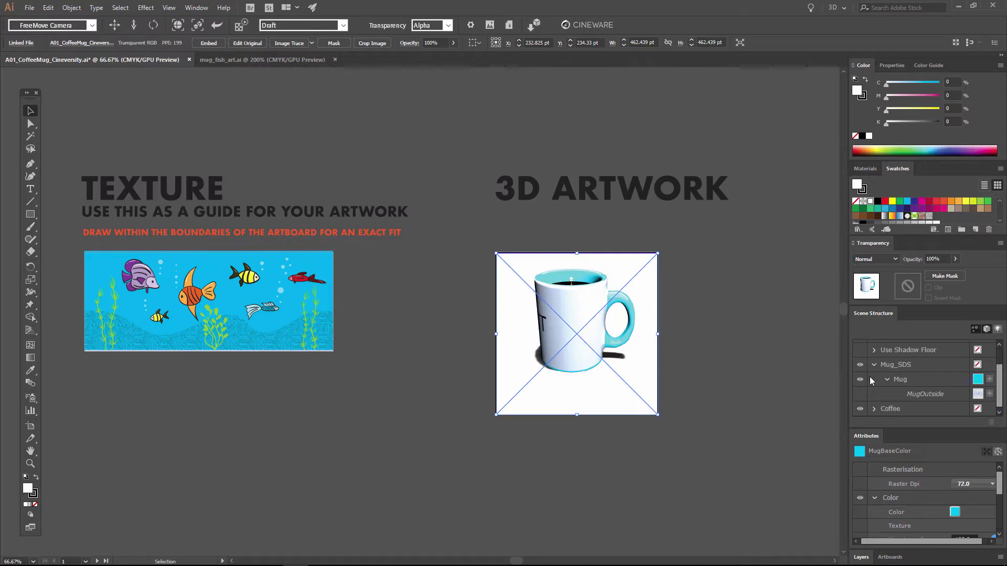
Apply the fish artwork as the MugOutside label material's texture.
left_click(976, 397)
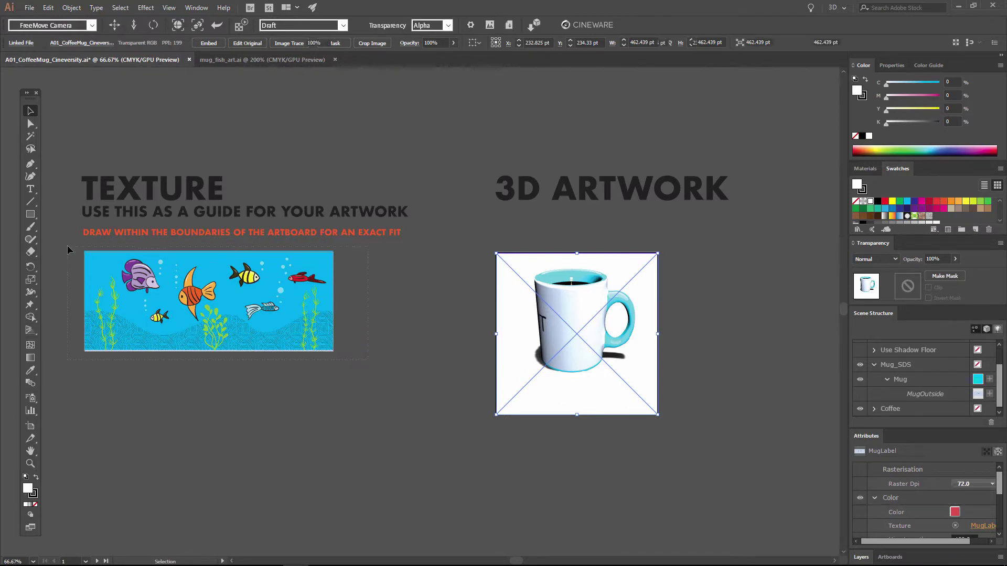
left_click_drag(105, 287, 898, 529)
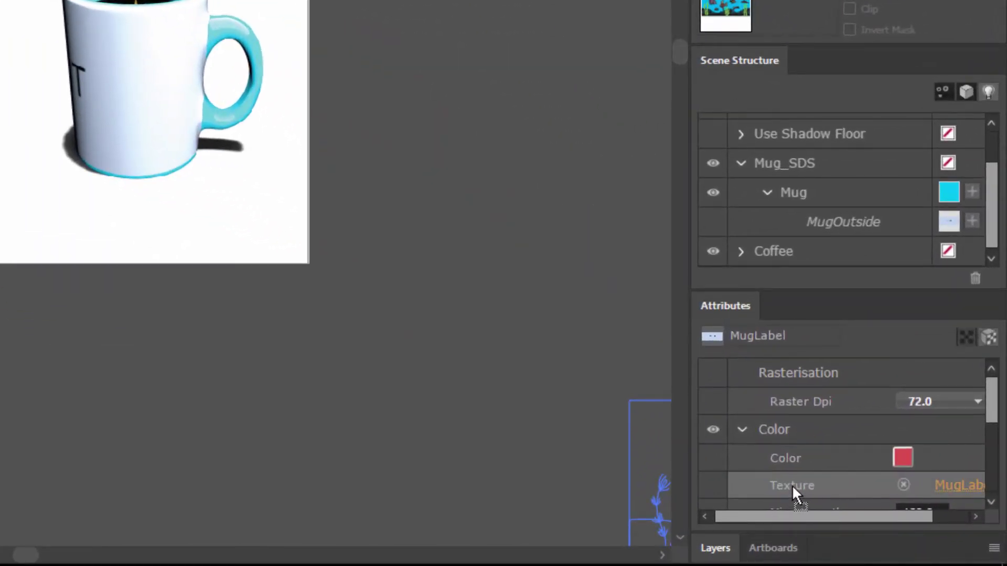
left_click_drag(800, 480, 799, 479)
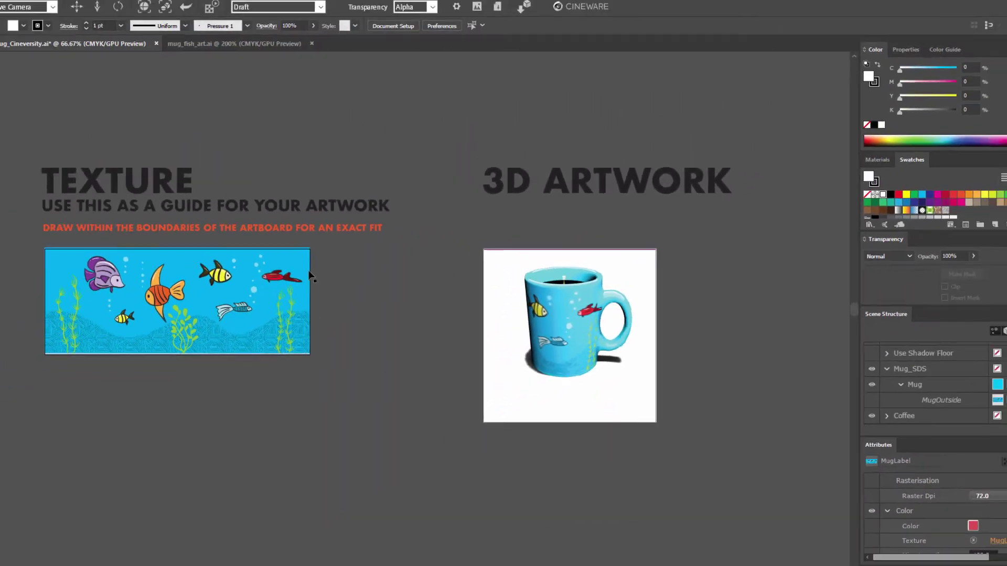
left_click(322, 260)
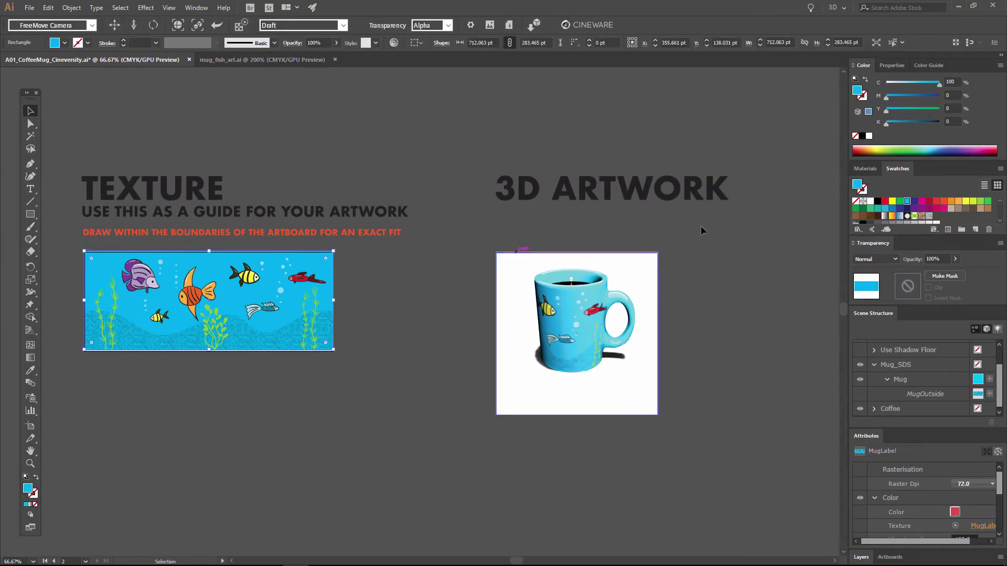
left_click_drag(902, 96, 917, 97)
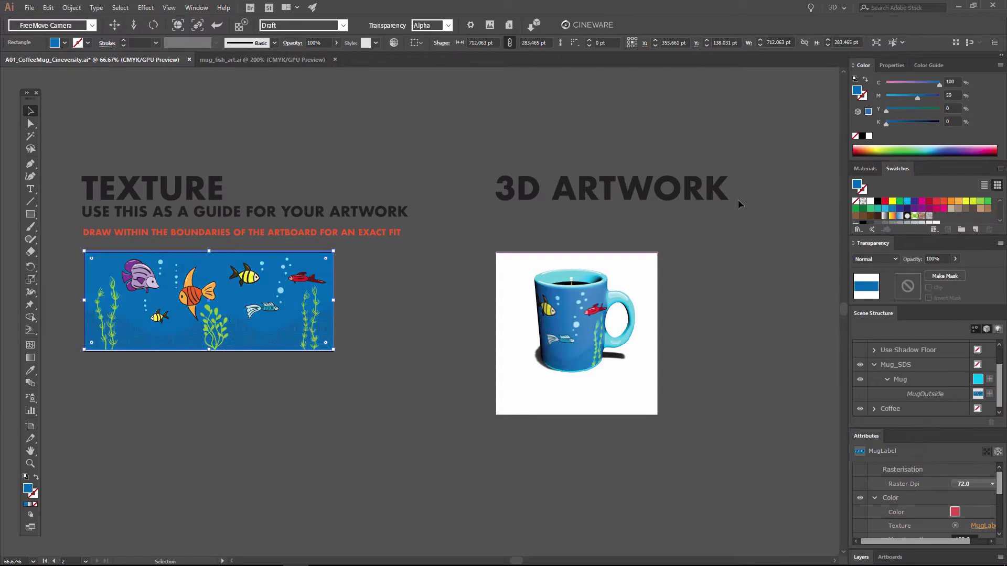
key("ctrl+z")
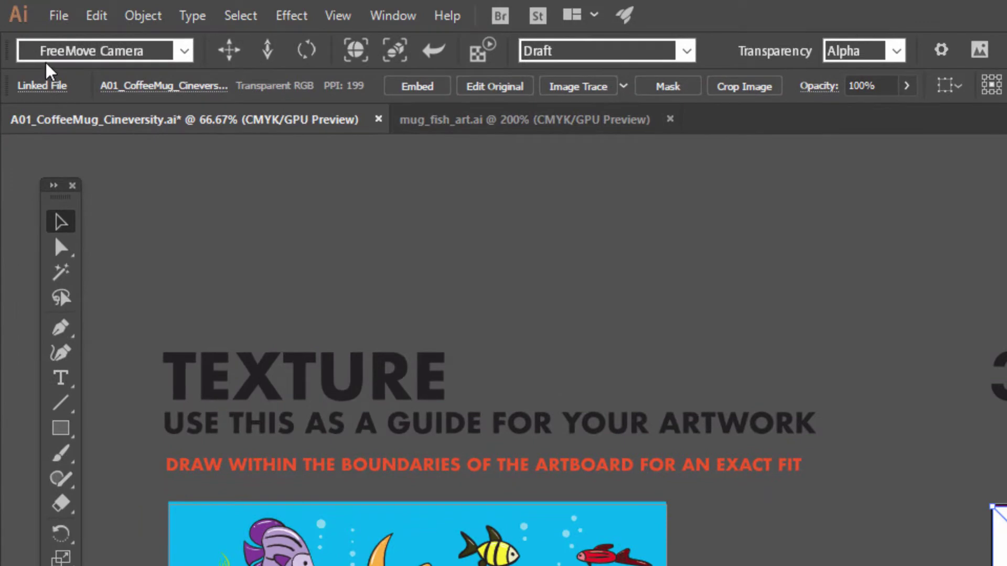
left_click(50, 56)
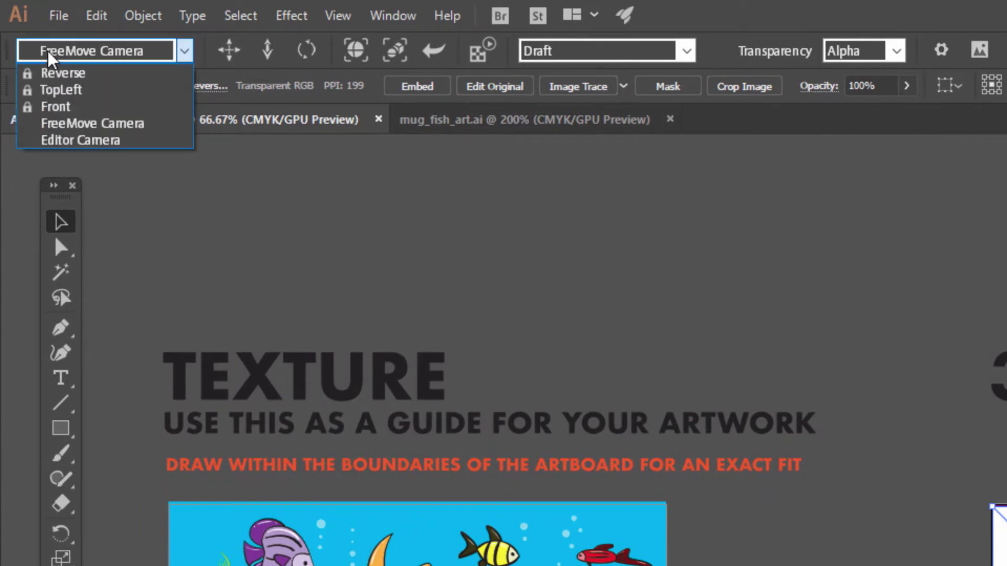
left_click(31, 73)
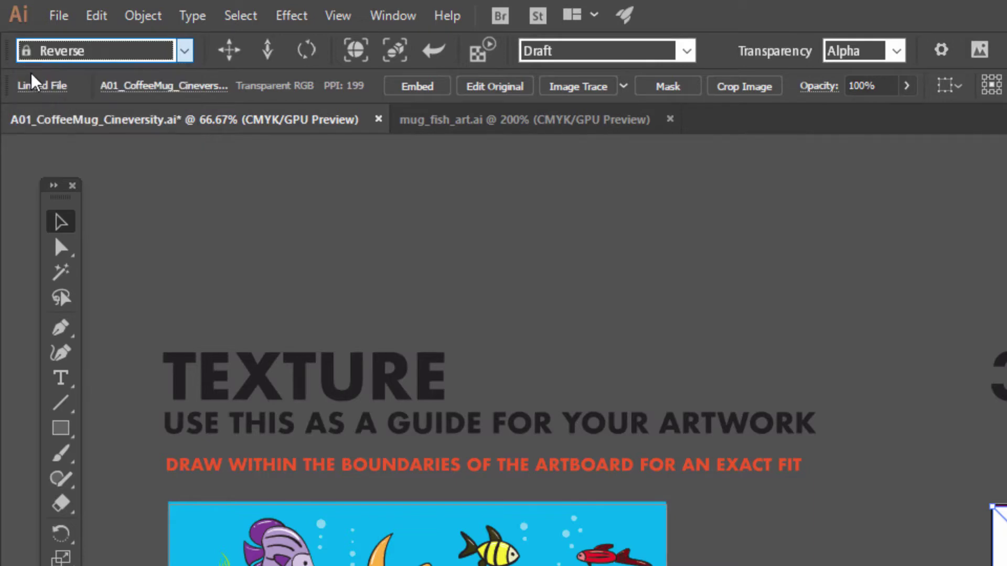
left_click(38, 54)
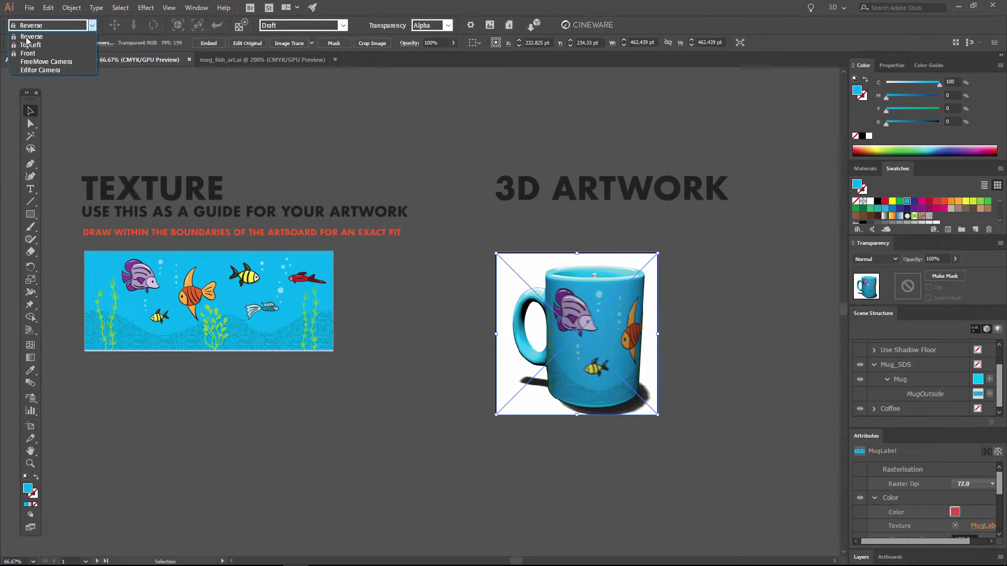
left_click(29, 45)
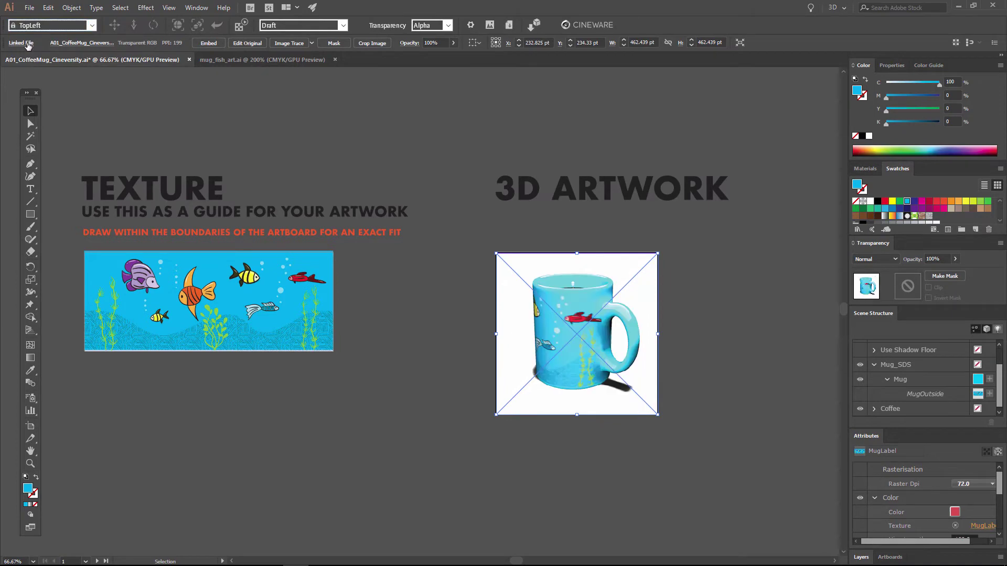
left_click(39, 26)
left_click(41, 54)
left_click(47, 25)
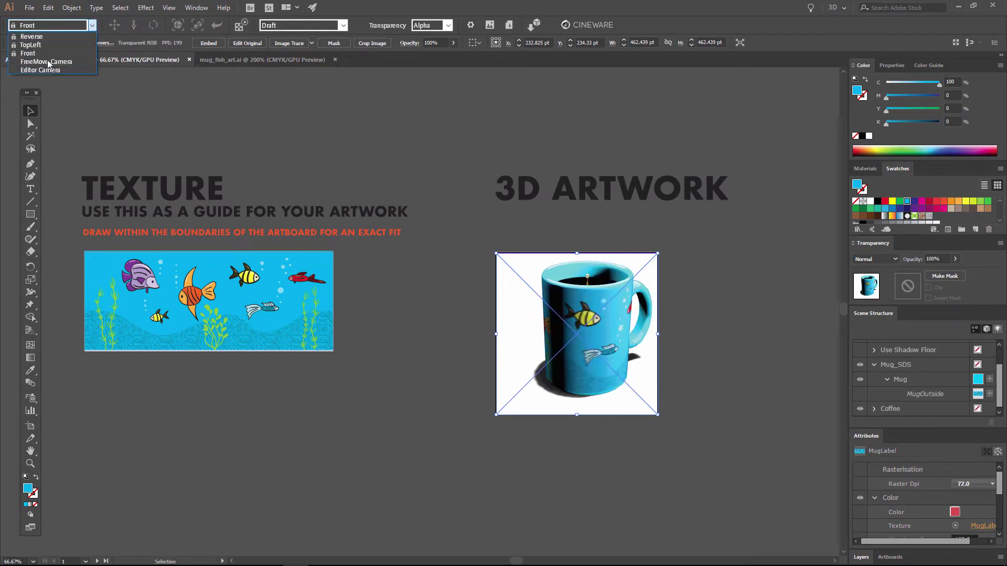
left_click(53, 66)
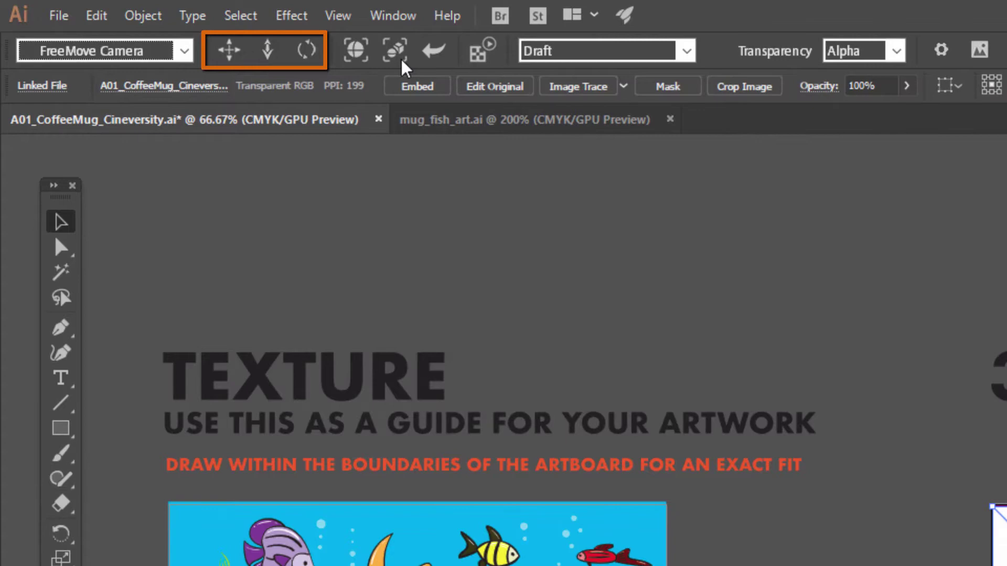
Orbit the FreeMove Camera to a new angle and zoom out until the mug is small and centred.
key("ctrl+shift+a")
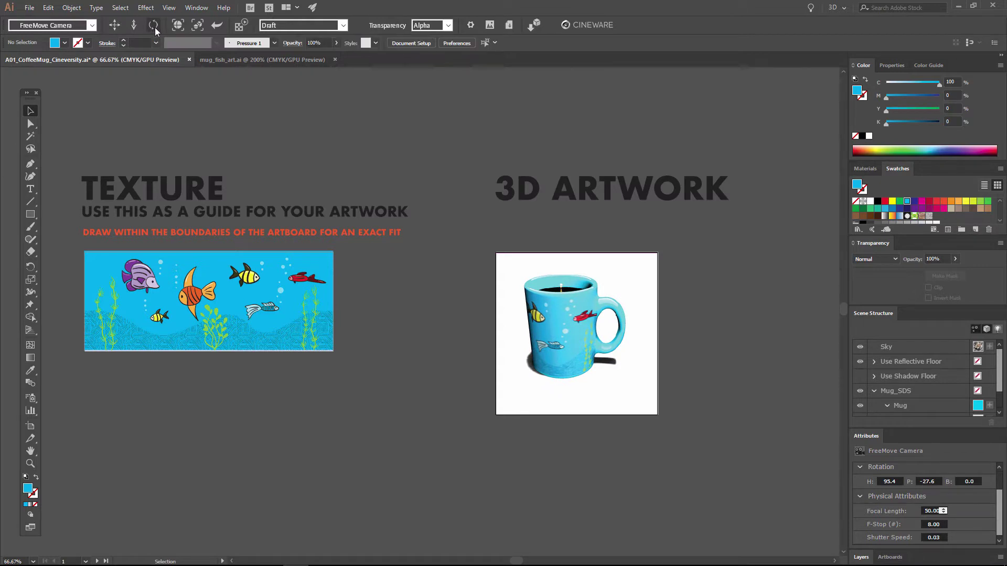
left_click_drag(153, 34, 547, 44)
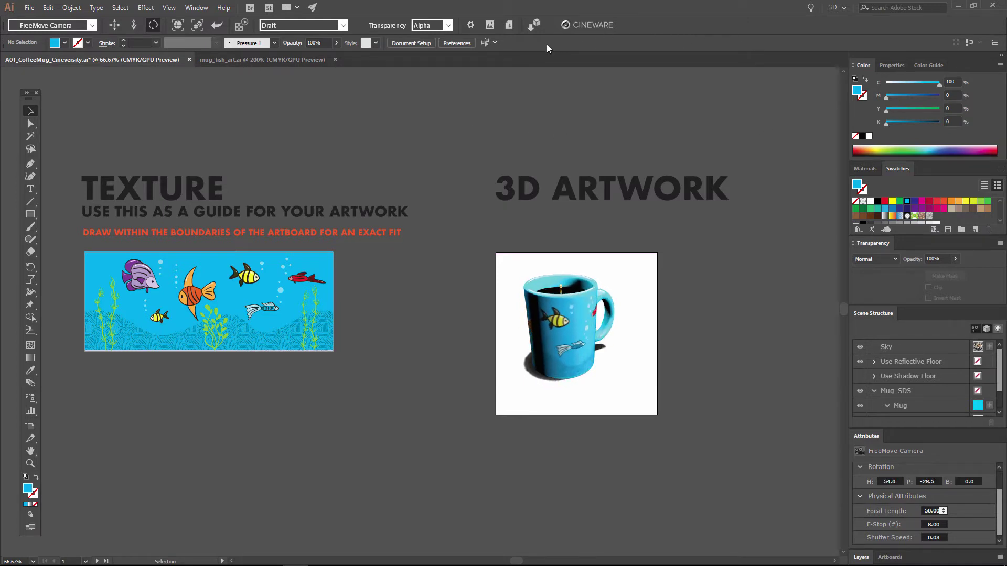
left_click(910, 391)
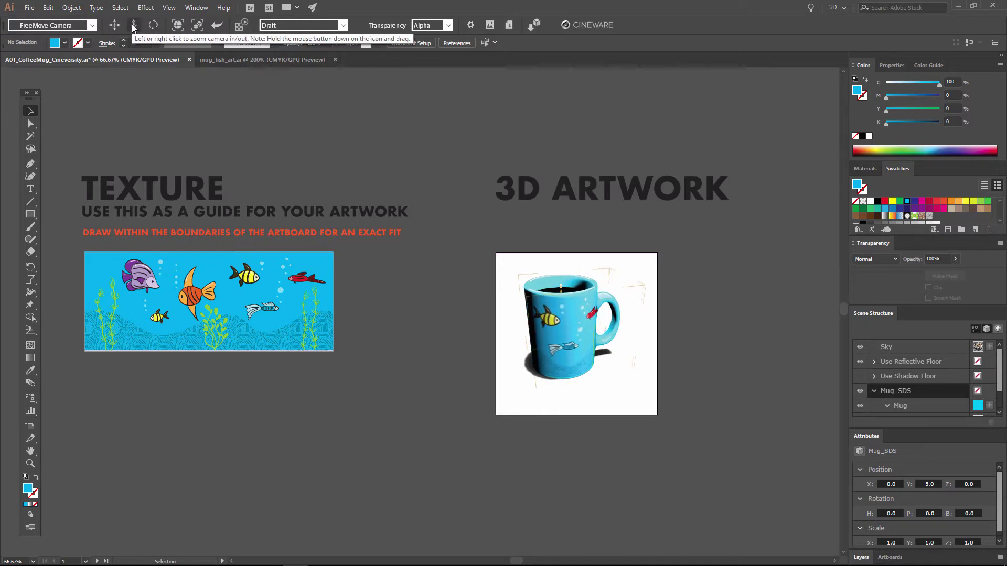
left_click_drag(137, 30, 117, 32)
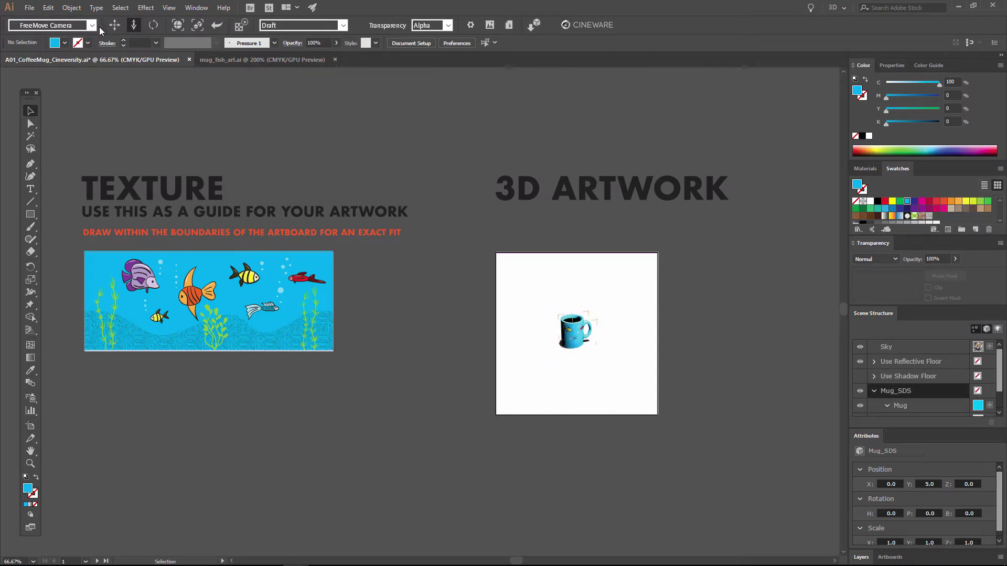
Reframe the FreeMove Camera with Frame Selected and the adjacent camera tools, then zoom out until the mug is tiny.
left_click(177, 27)
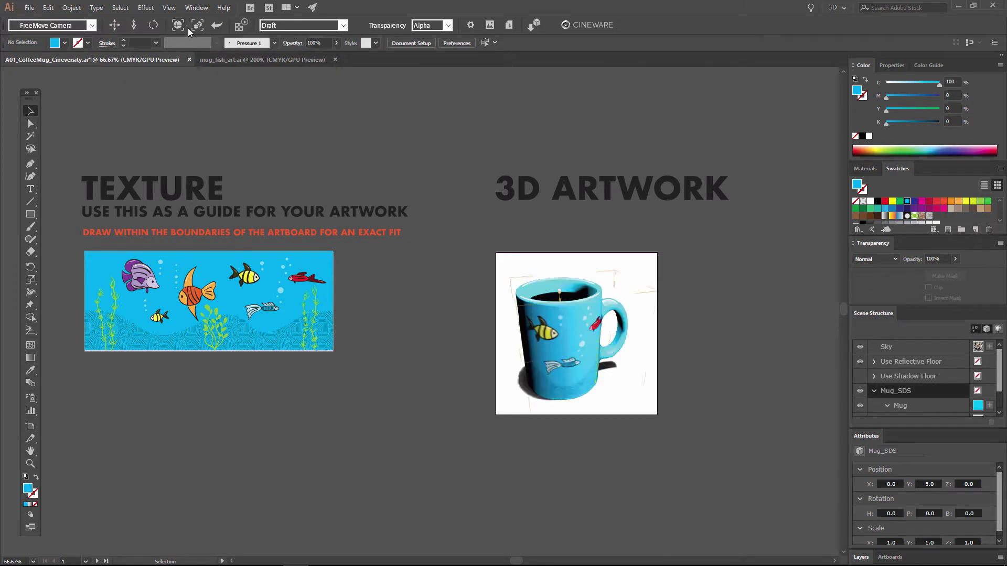
left_click(199, 26)
left_click(213, 25)
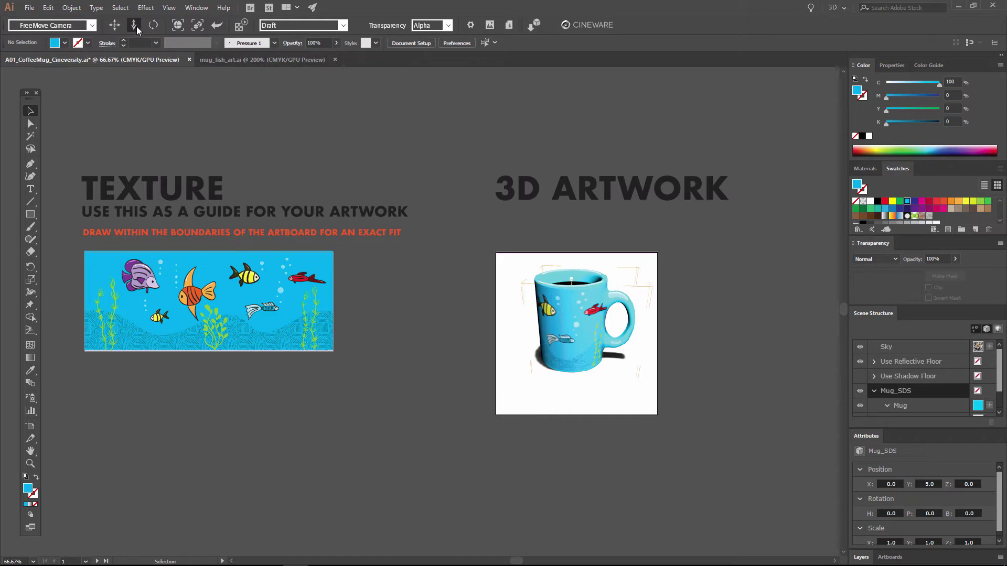
left_click_drag(136, 26, 134, 28)
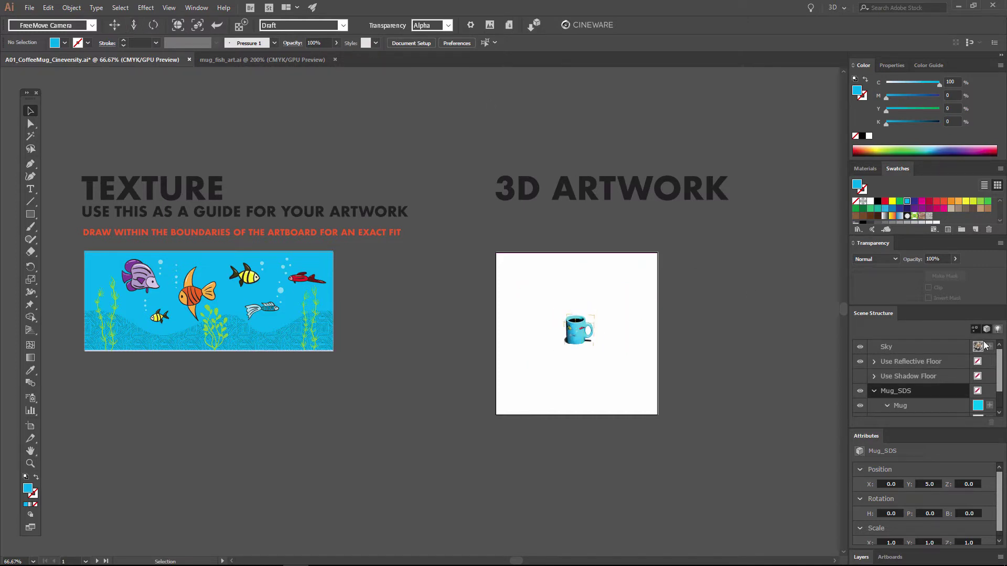
Select the FreeMove Camera under Cameras and change its Focal Length from 50 to 200.
left_click(975, 329)
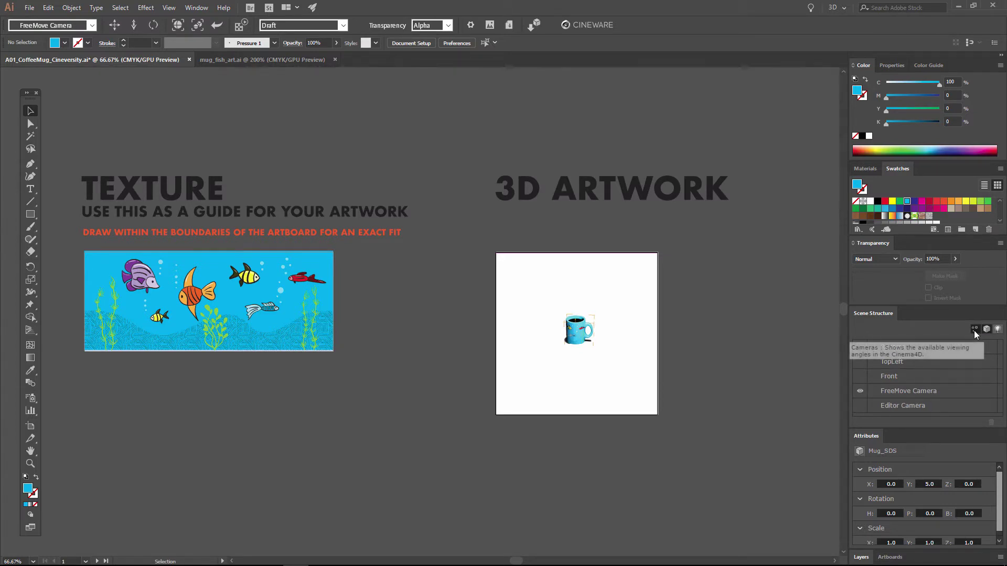
left_click(899, 391)
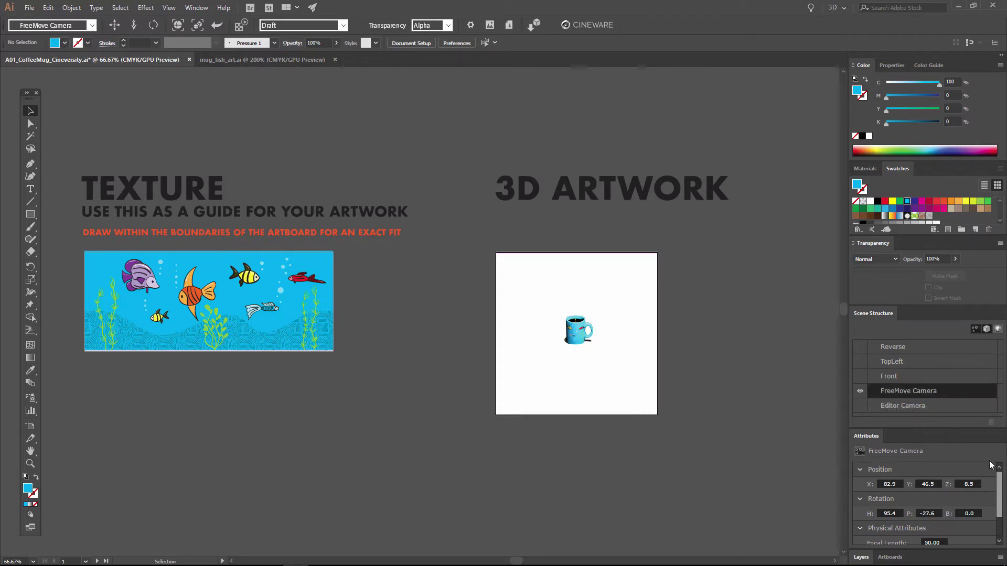
left_click_drag(999, 479, 999, 501)
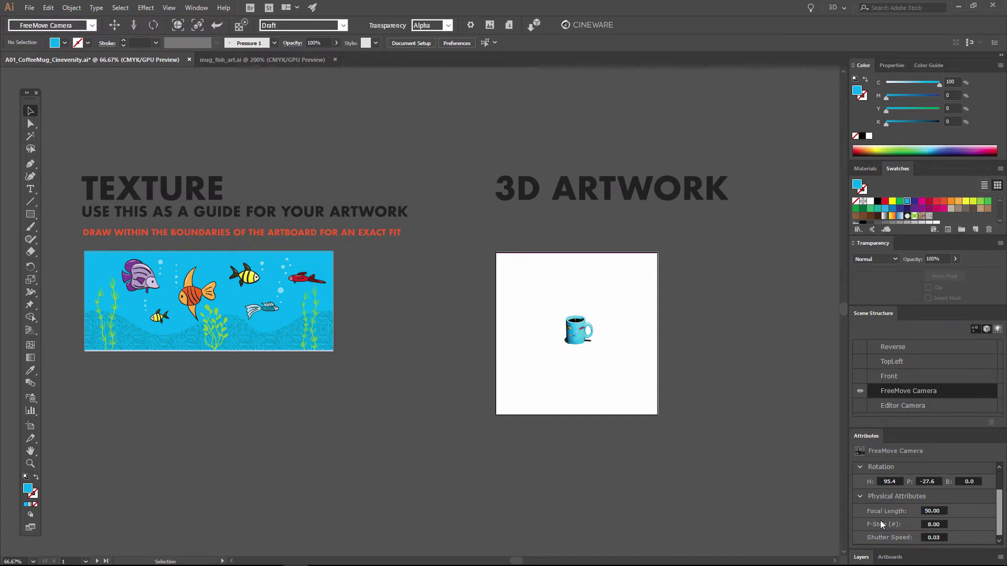
left_click(944, 511)
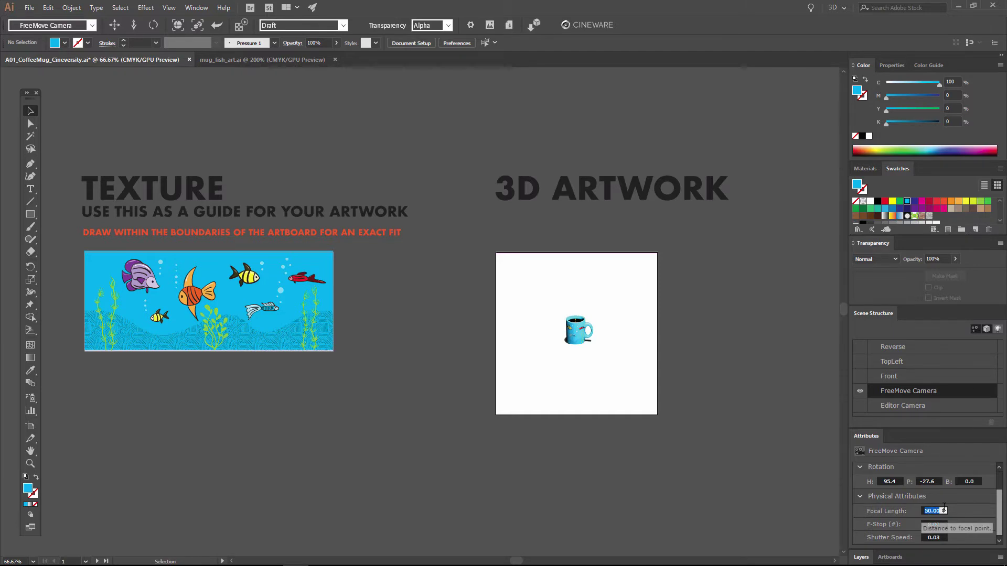
type("200")
key("Return")
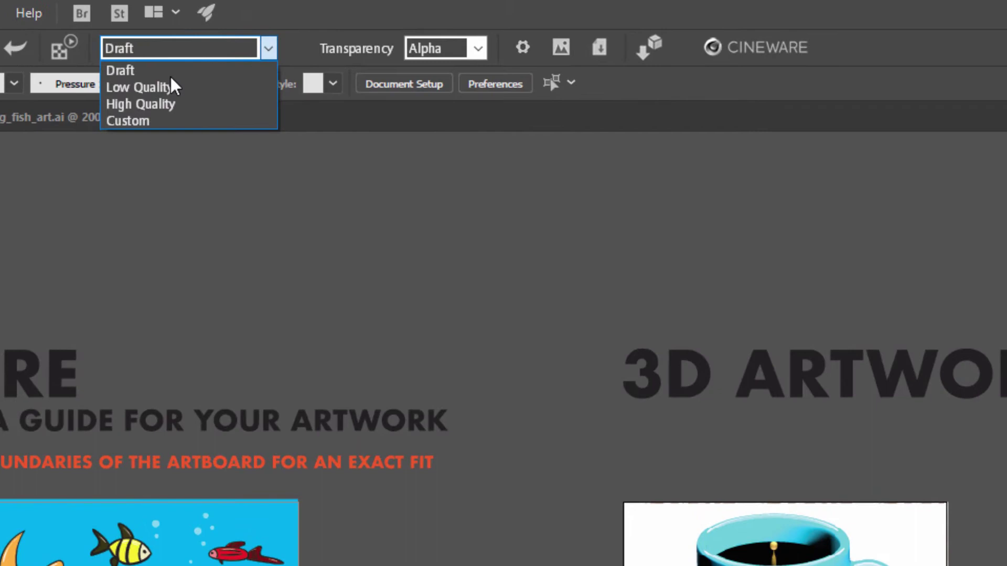
Switch the Cineware render quality from Draft to Low Quality.
left_click(166, 87)
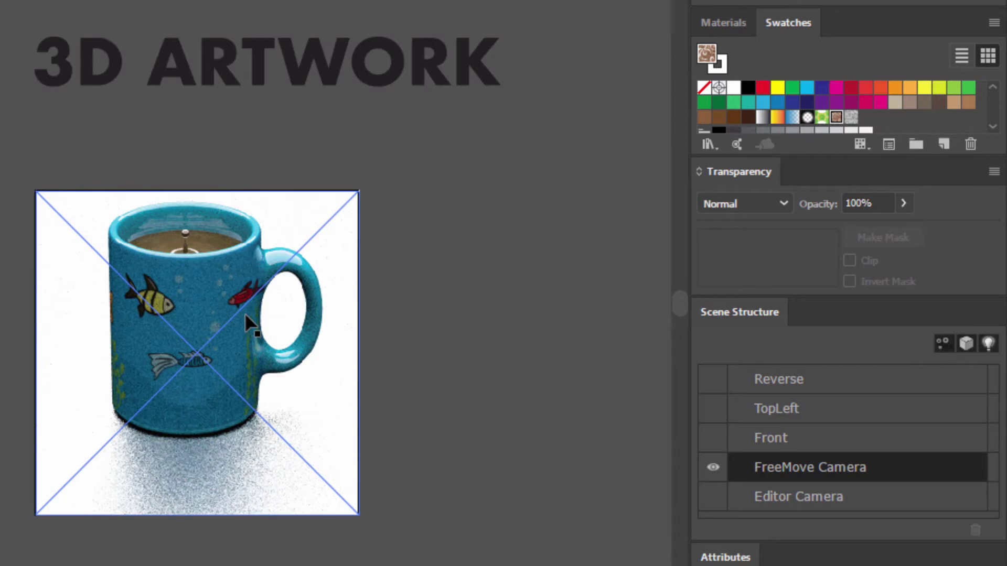
Select the Top Light from the Lights list and tint its colour warm off-white (ede2ca).
left_click(473, 305)
left_click(988, 345)
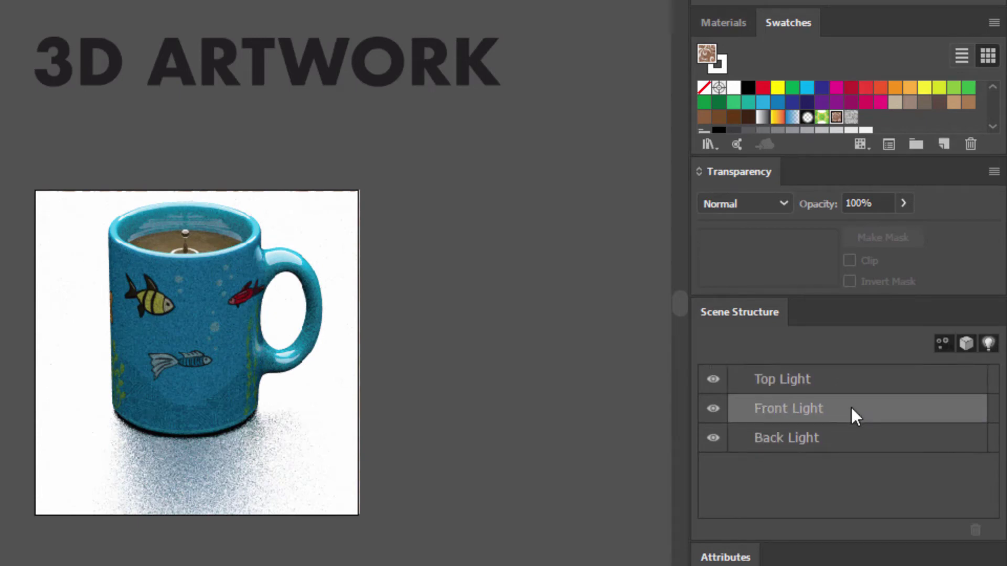
left_click(828, 391)
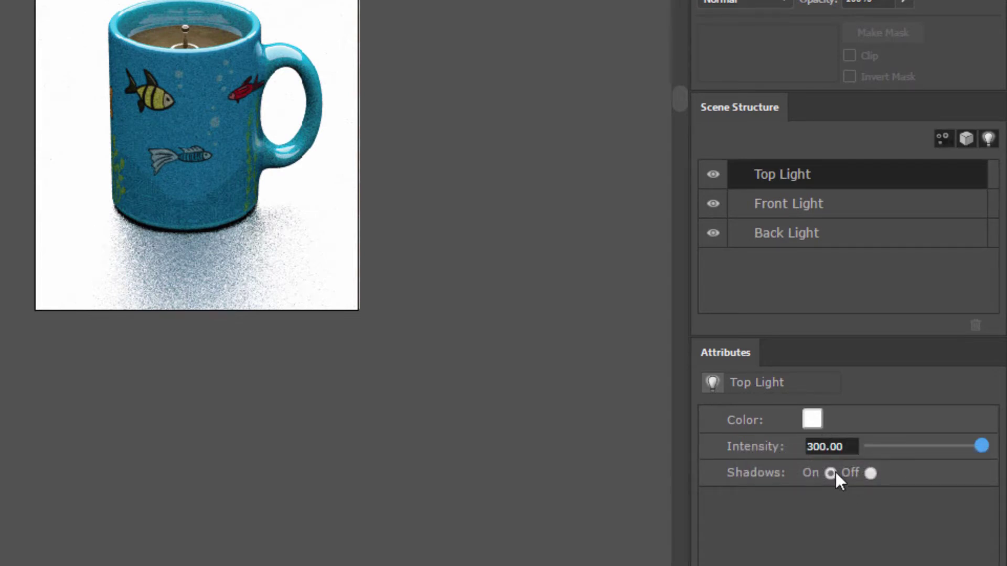
left_click(813, 419)
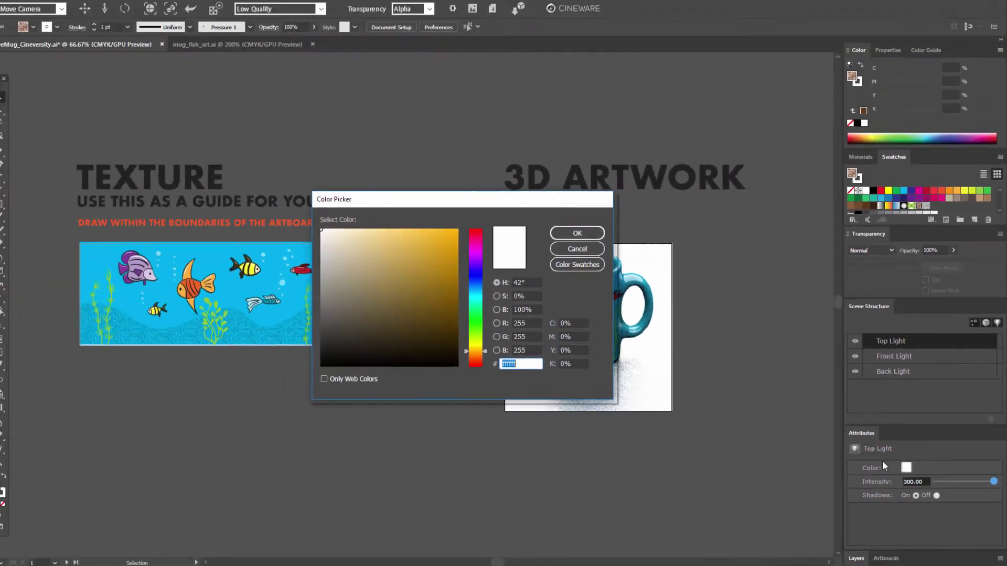
left_click_drag(335, 241, 341, 237)
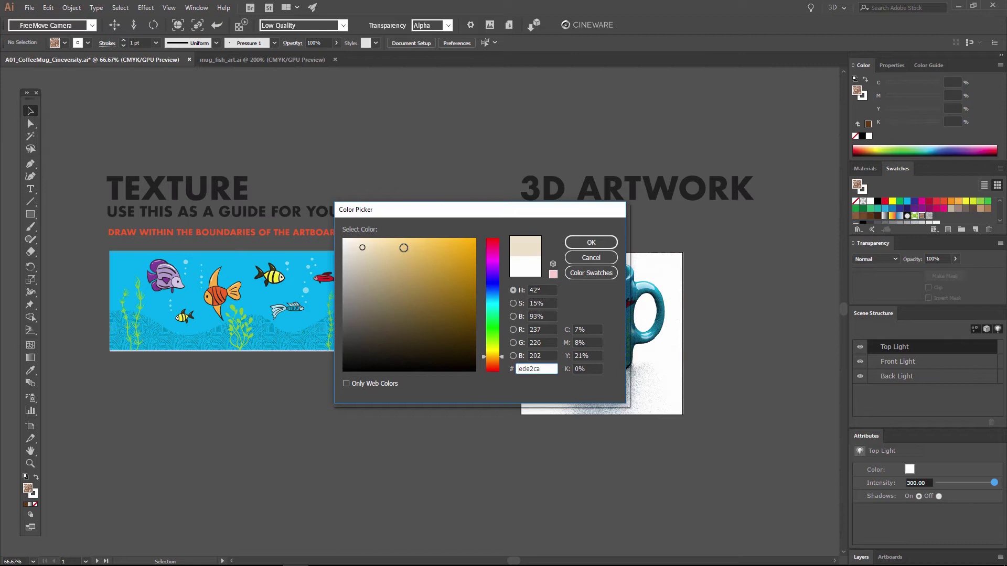
left_click(603, 242)
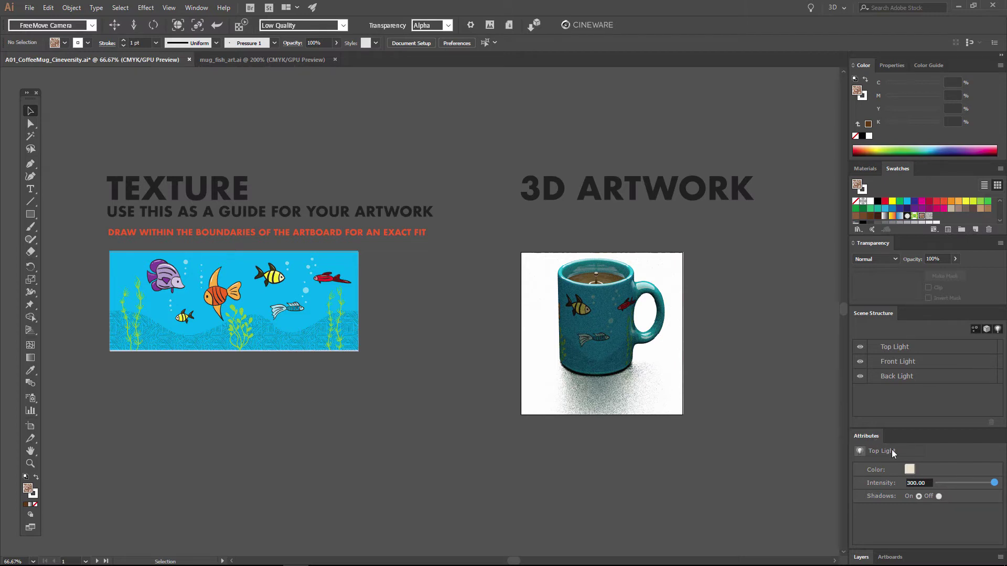
Reset the Top Light colour to pure white (ffffff).
left_click(909, 469)
left_click_drag(361, 252, 339, 238)
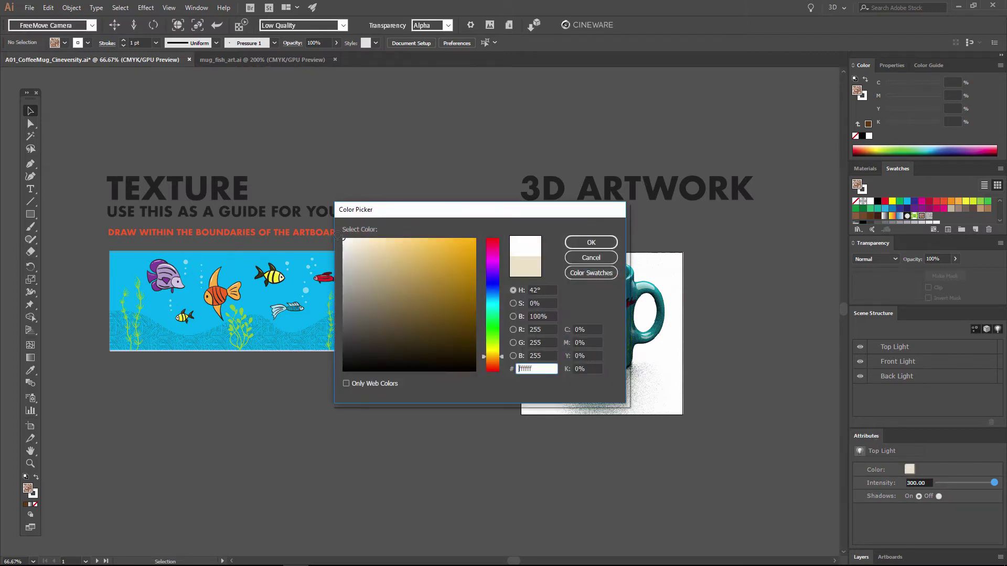
left_click(577, 244)
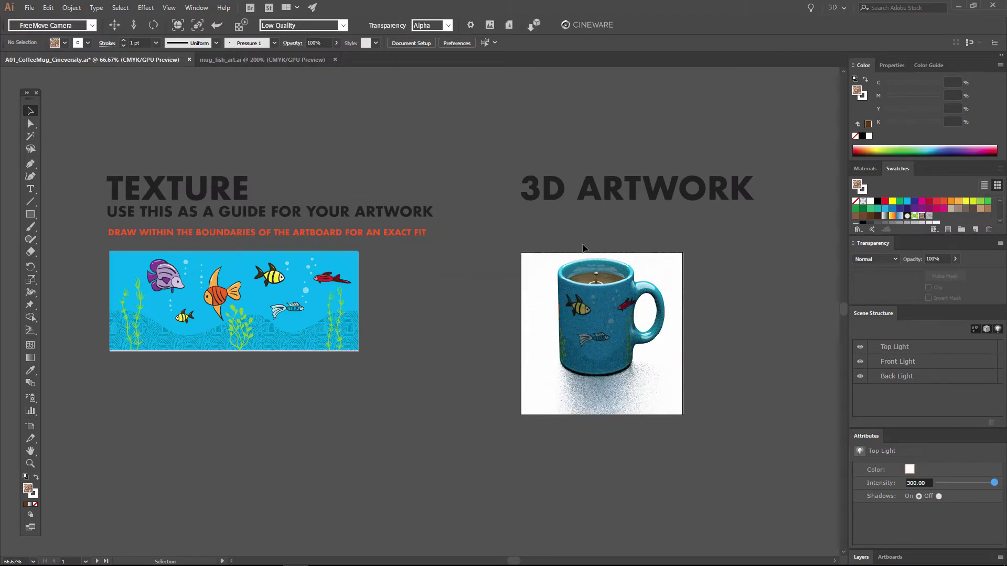
List the scene objects, select the mug render and keep its Transparency set to Alpha.
left_click(985, 331)
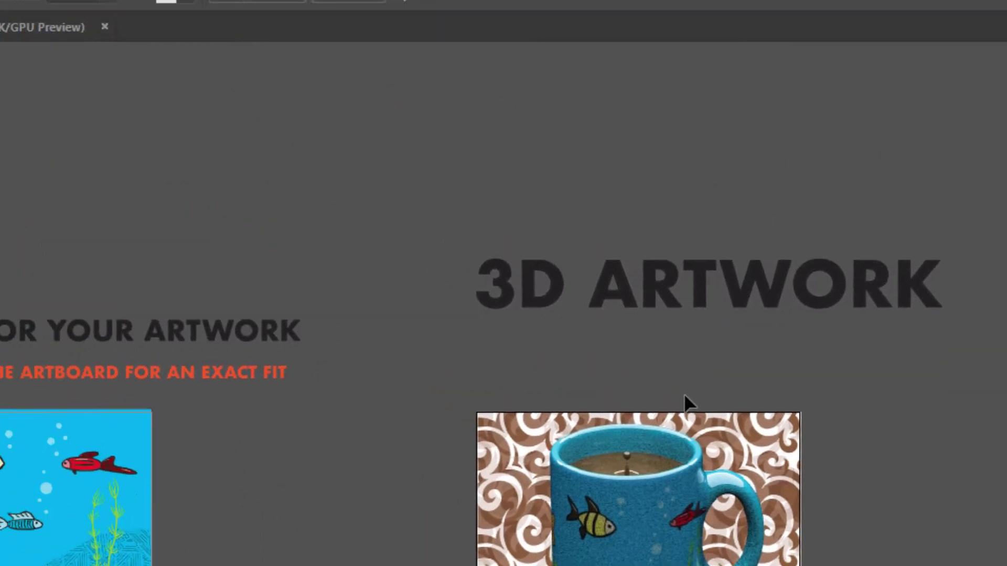
left_click(243, 107)
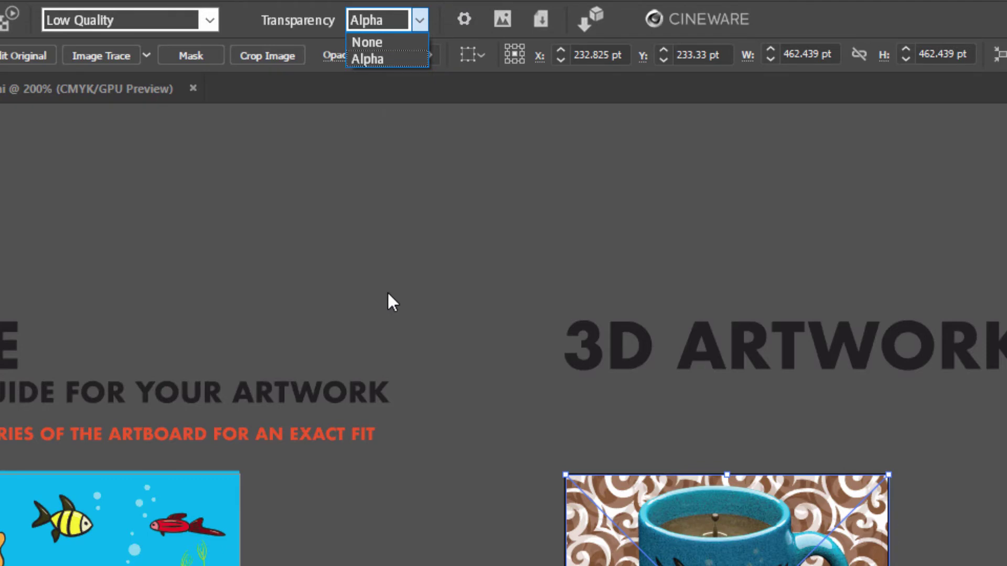
left_click(414, 297)
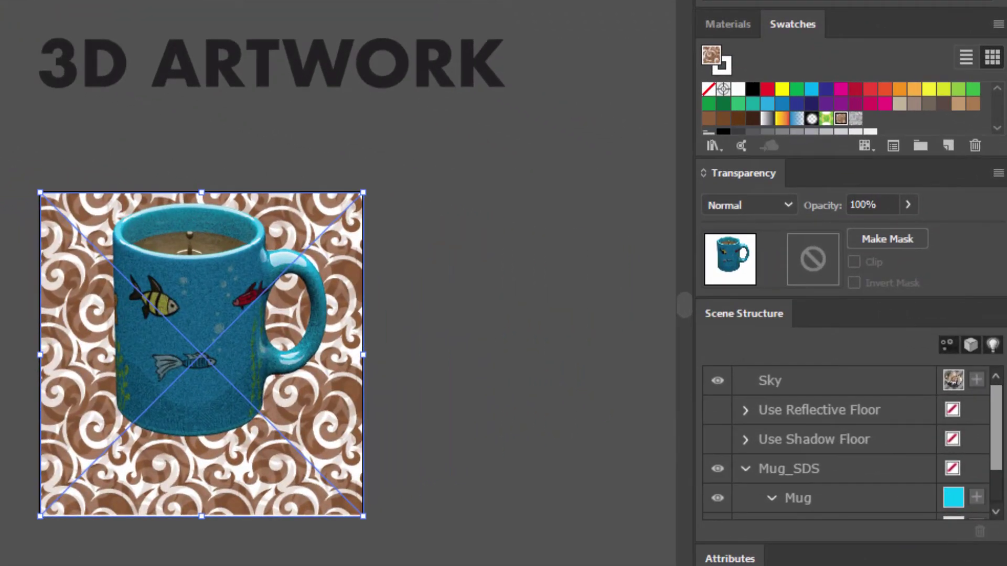
Turn on Use Shadow Floor, then bring up the MugLabel material settings from the Objects list.
left_click(718, 439)
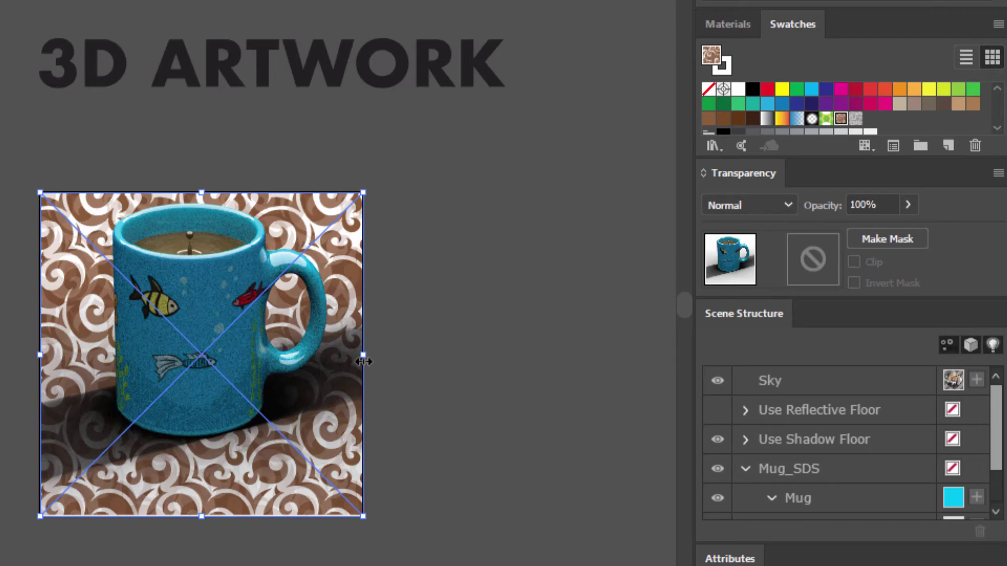
left_click(993, 344)
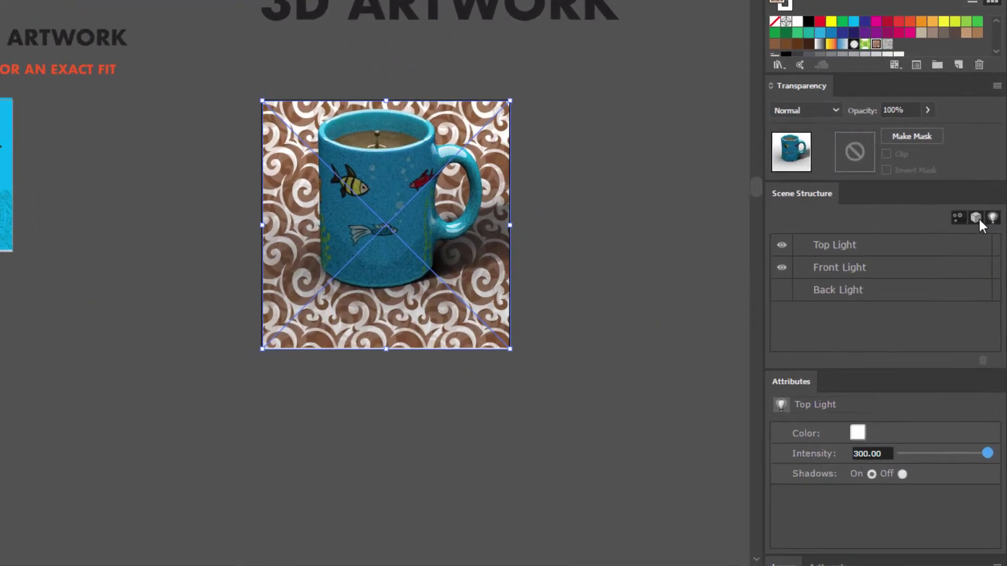
left_click(976, 218)
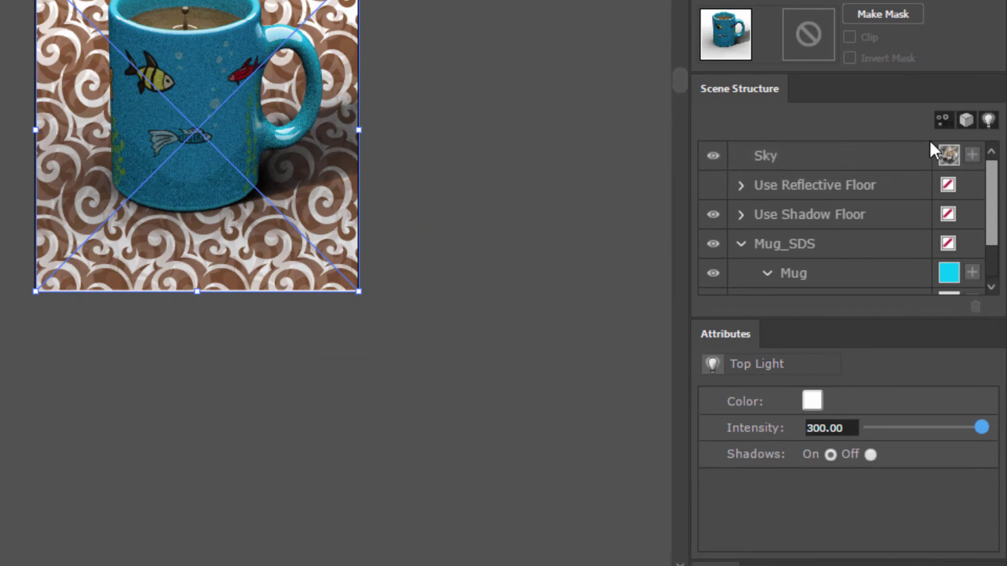
left_click_drag(996, 213, 971, 247)
left_click(956, 250)
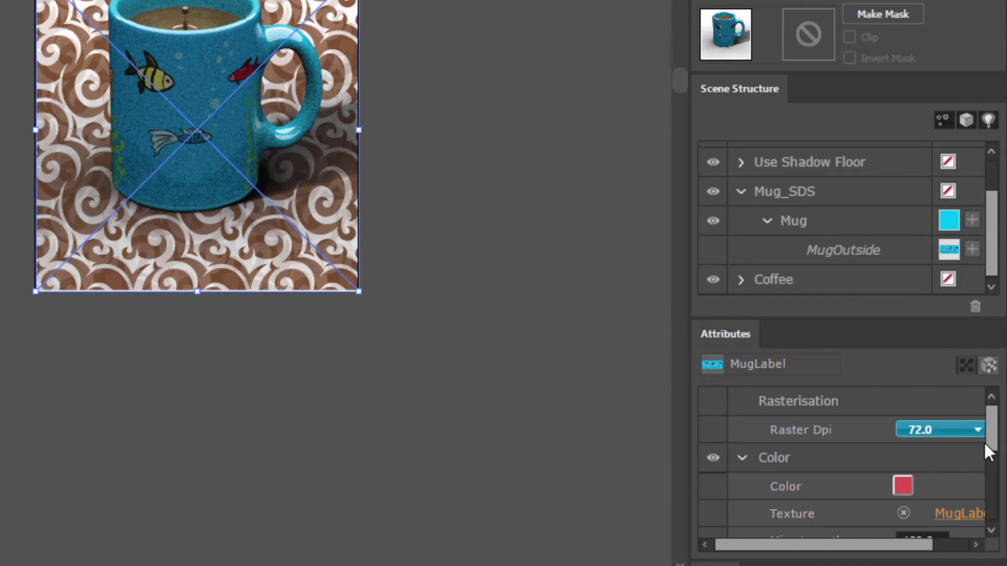
Change the MugLabel Raster Dpi from 72.0 to 300.0.
left_click(965, 433)
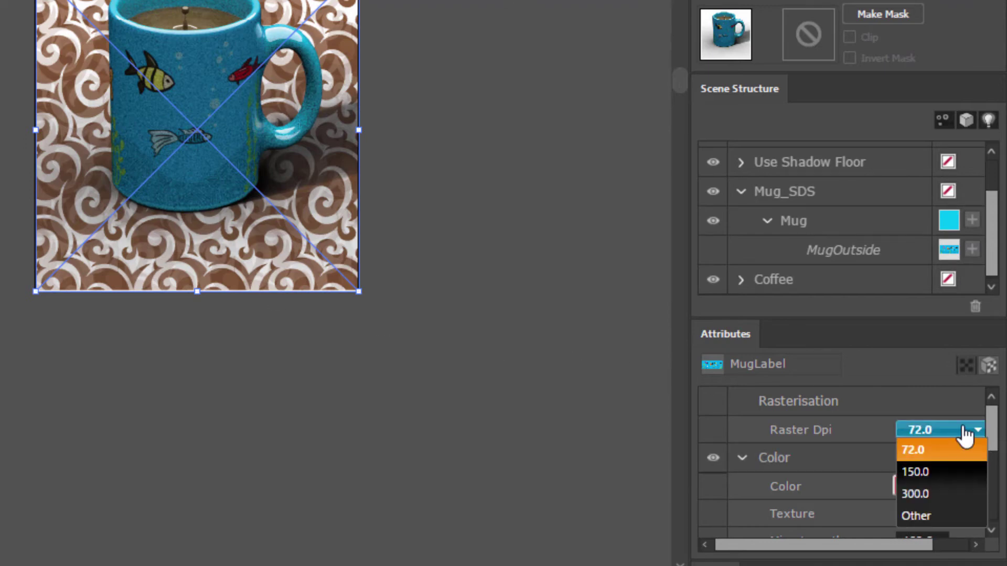
left_click(928, 503)
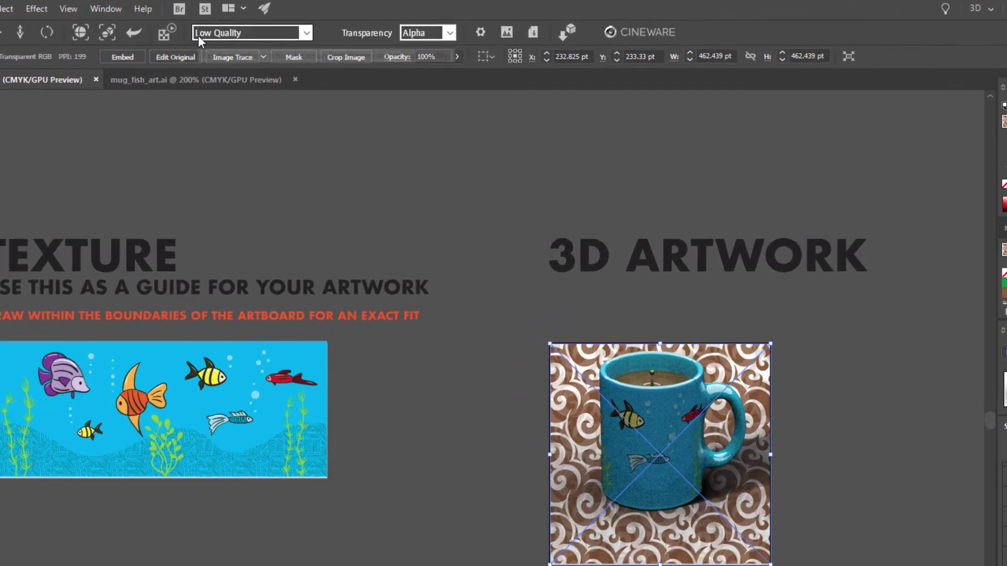
Switch the mug render quality from Low Quality to Custom and deselect the render.
left_click(199, 37)
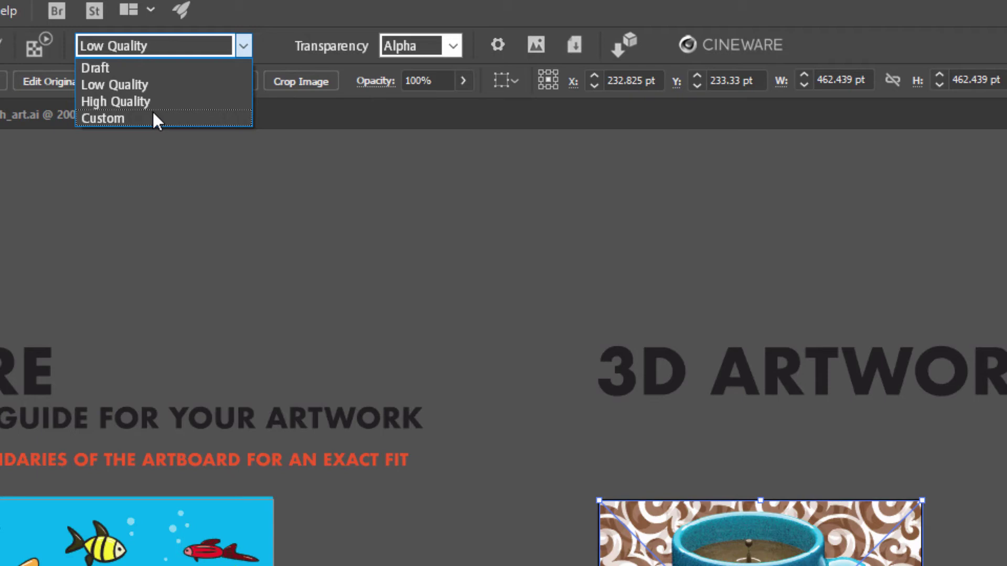
left_click(156, 118)
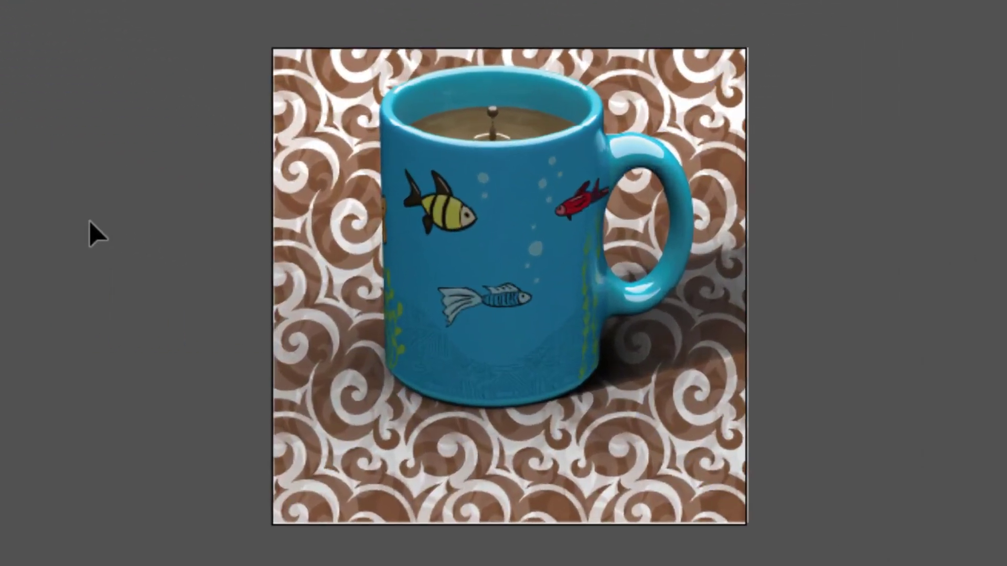
left_click(112, 318)
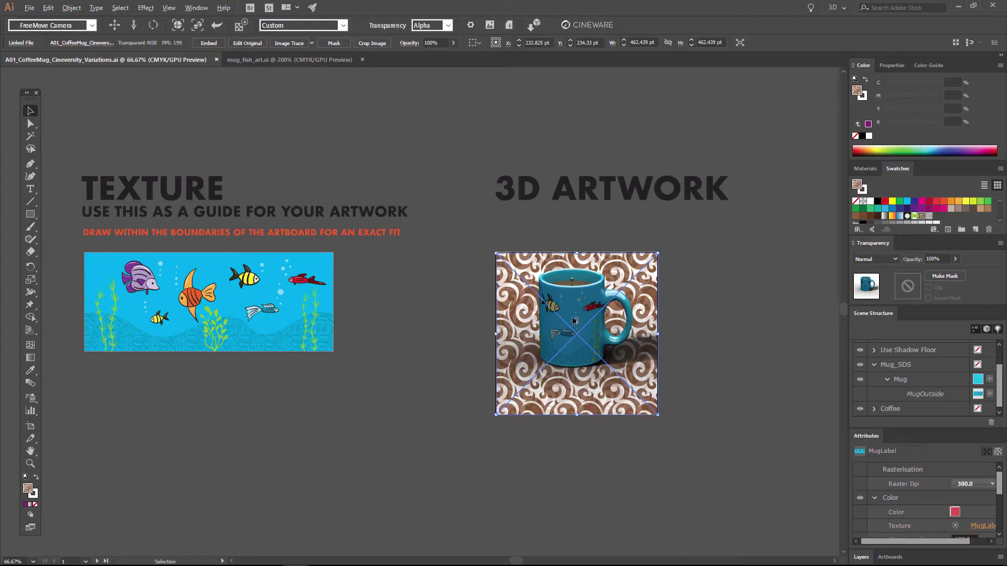
Alt+Shift-drag a copy of the mug render to the right, pause auto re-rendering, and set Draft quality.
left_click_drag(574, 321, 743, 317)
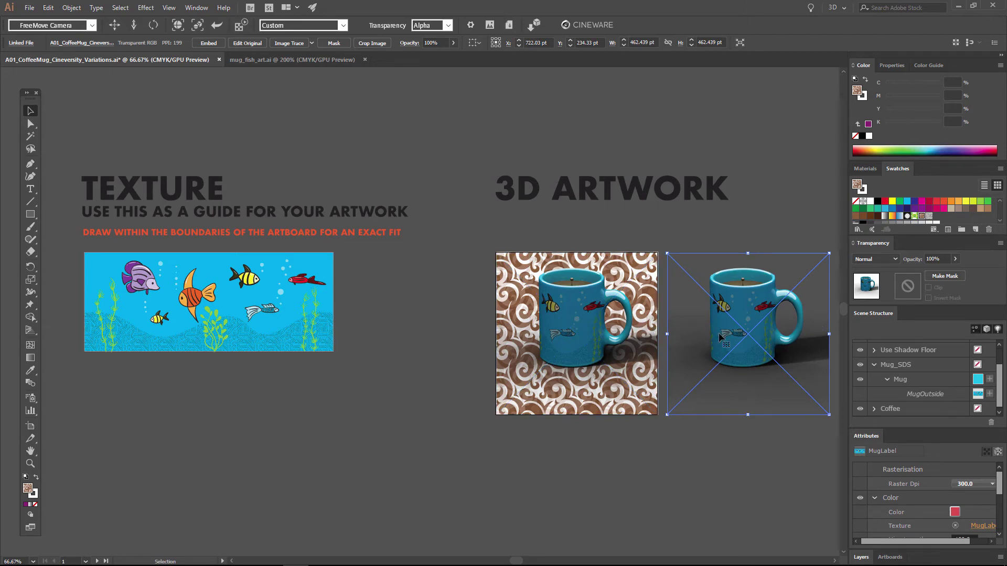
left_click(633, 339)
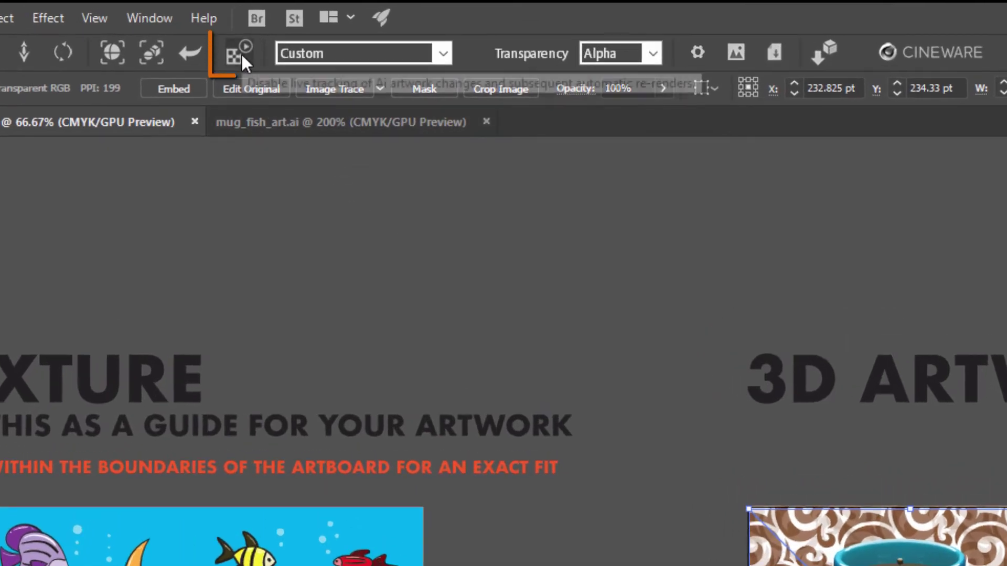
left_click(240, 52)
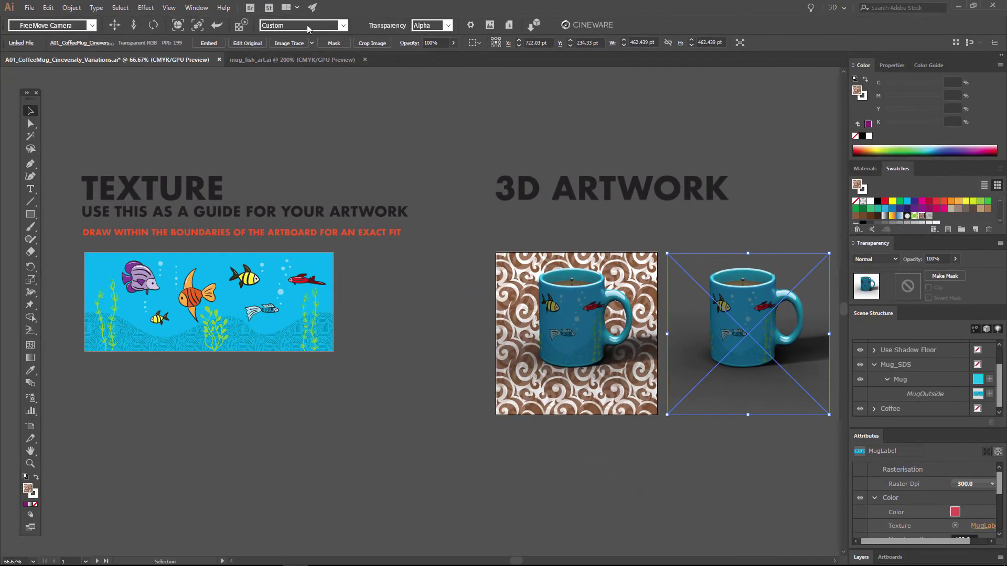
left_click(287, 25)
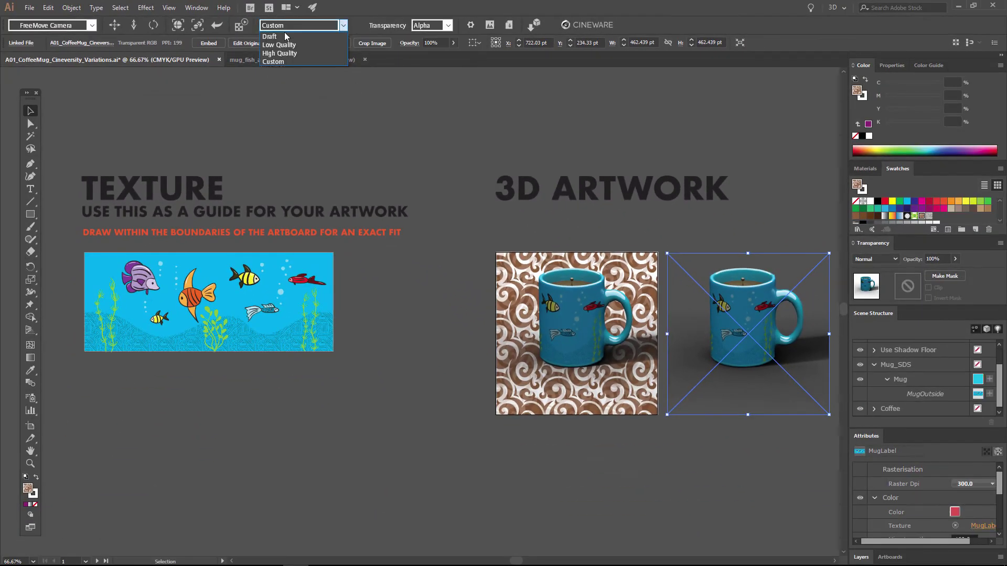
left_click(283, 35)
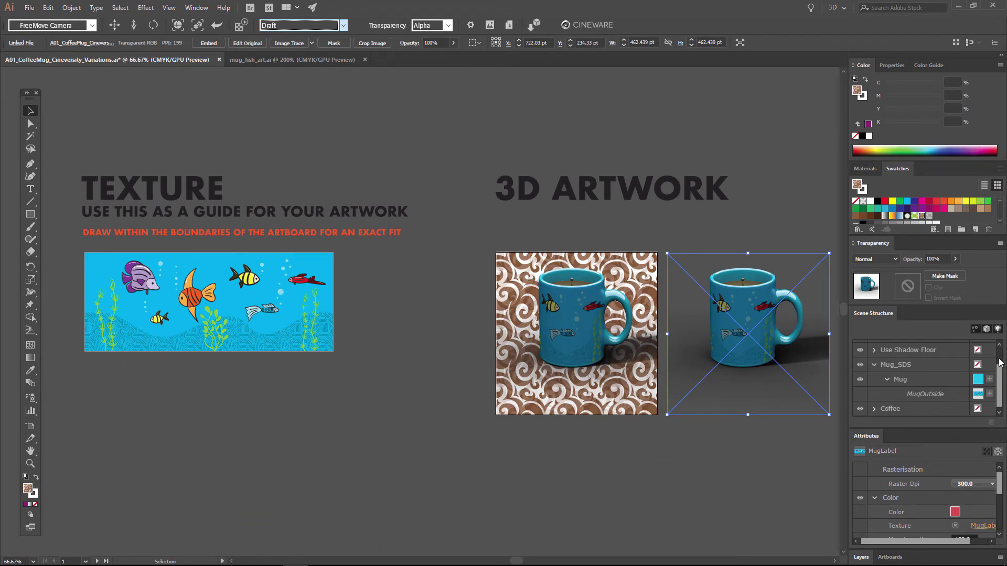
scroll(886, 361, "up", 2)
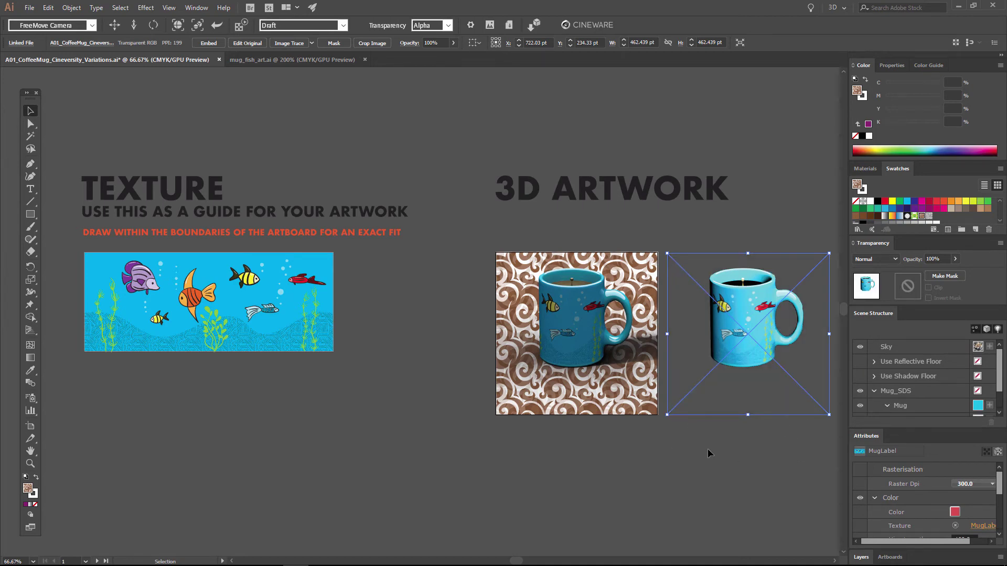
Change the duplicate mug's MugBaseColor material colour to near-black.
left_click(977, 406)
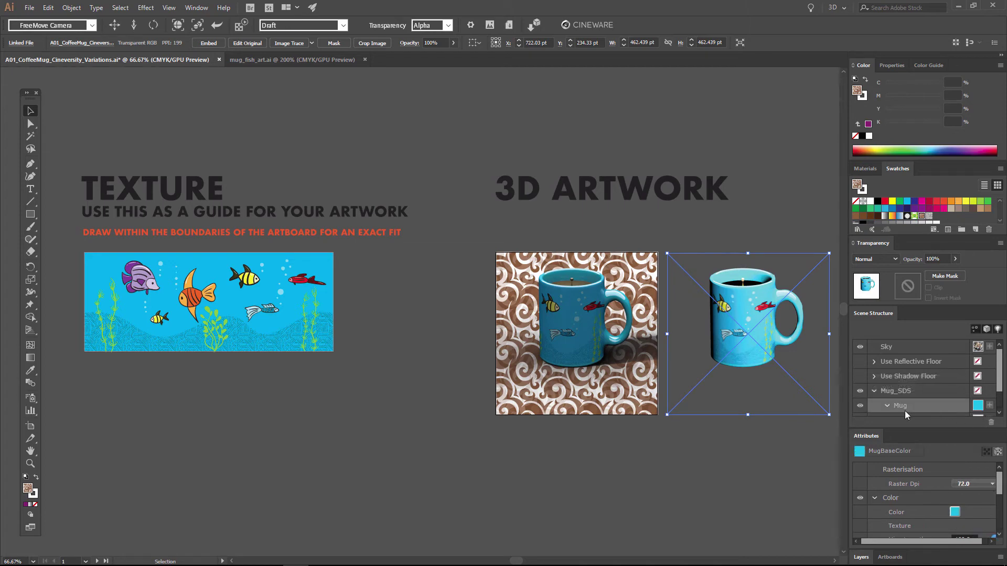
left_click(955, 512)
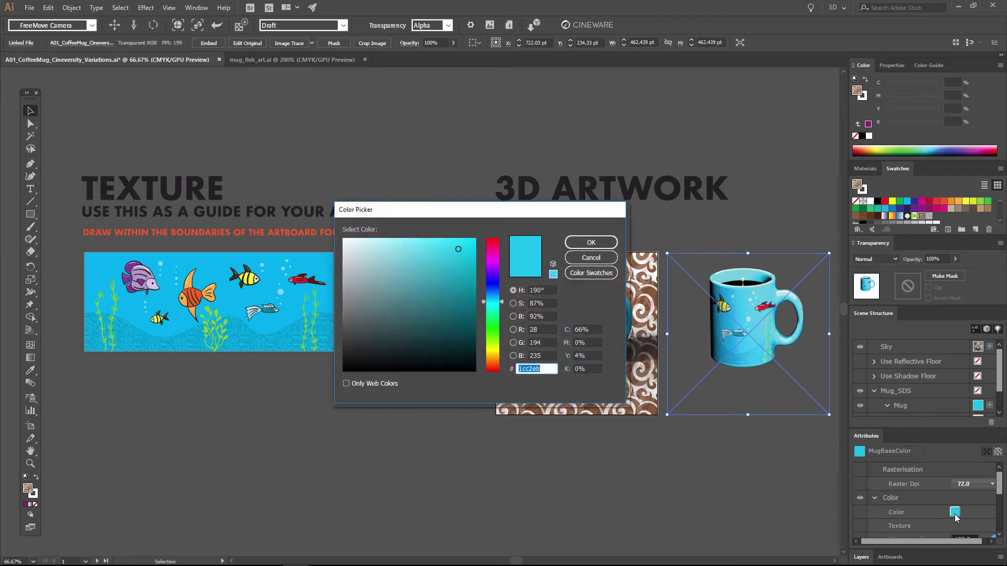
left_click_drag(390, 303, 348, 363)
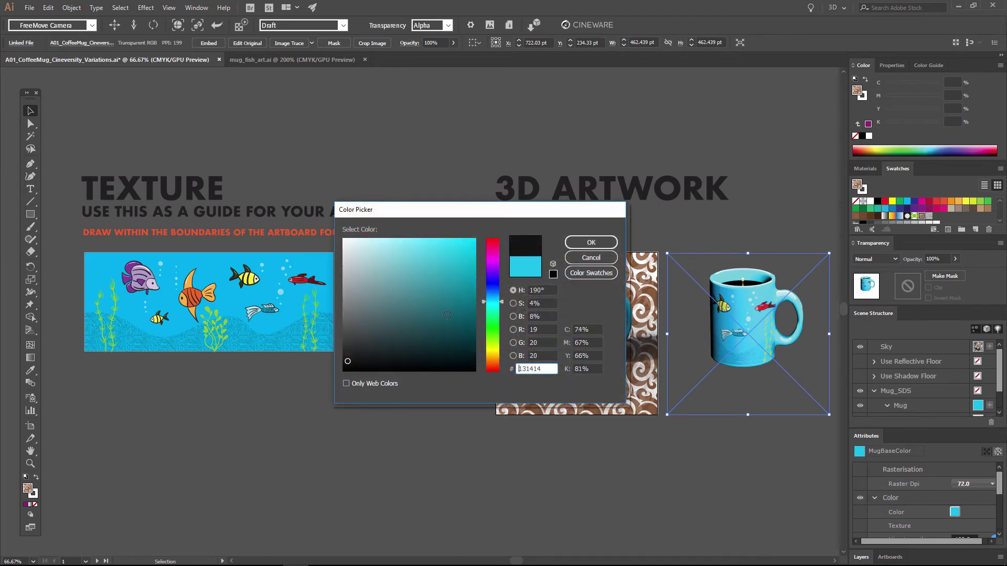
left_click(596, 242)
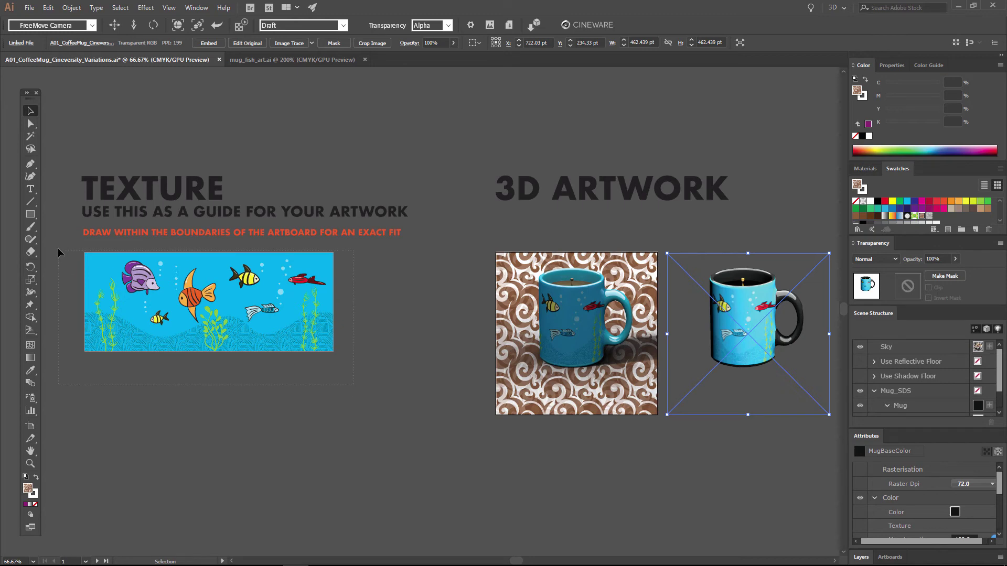
Select the fish texture artwork and place a duplicate straight below the original.
left_click_drag(57, 244, 92, 265)
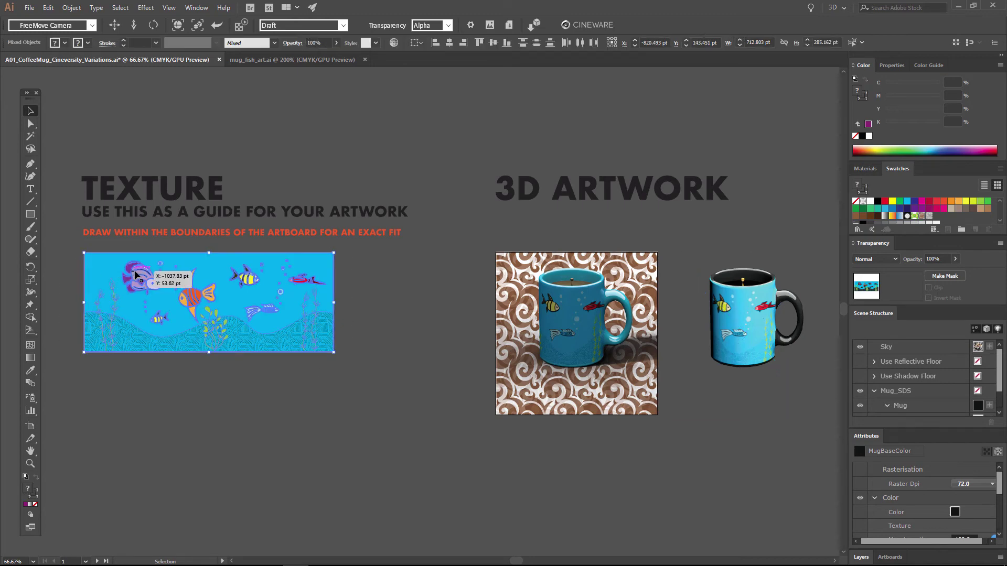
left_click_drag(136, 273, 196, 433)
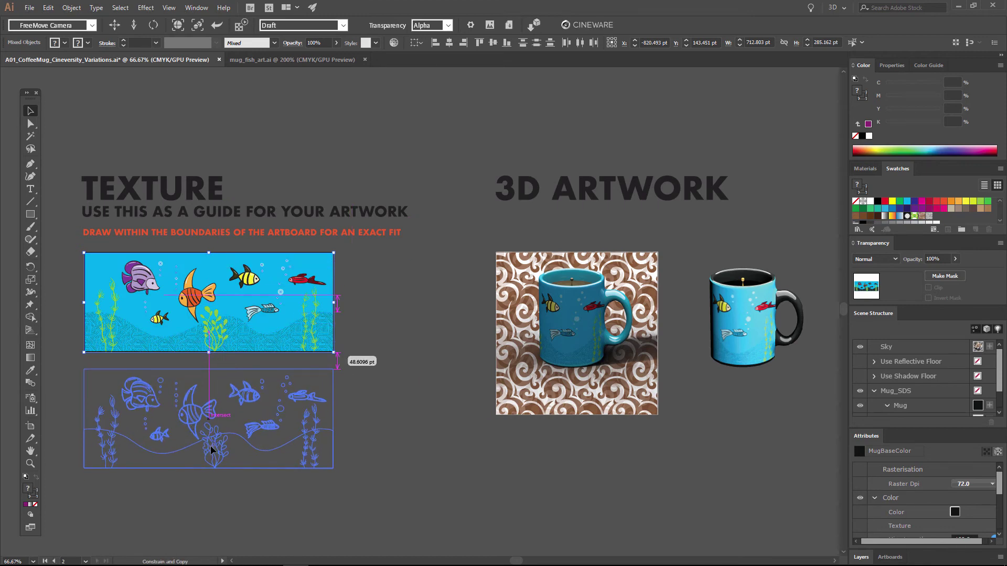
left_click_drag(212, 449, 212, 450)
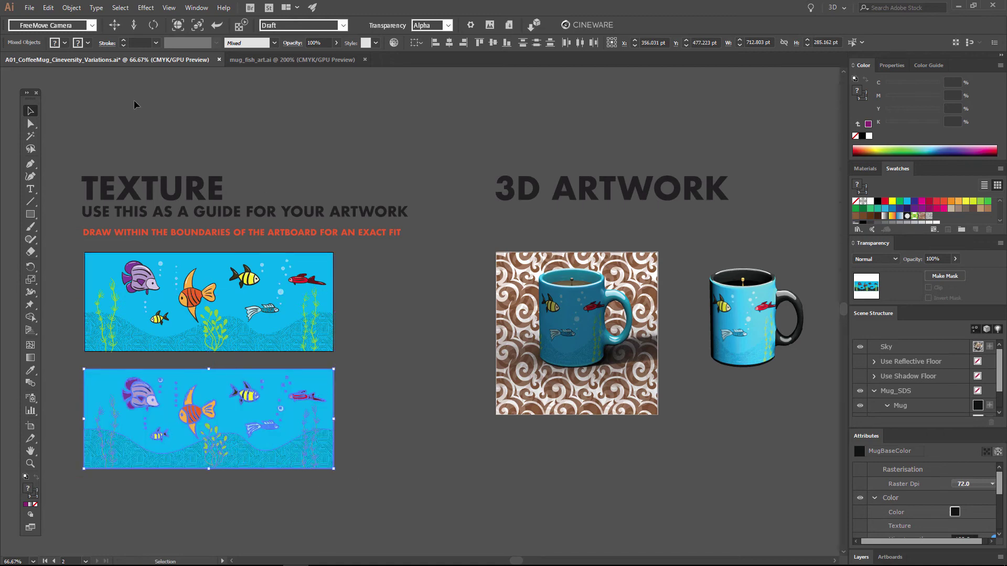
Open Edit > Edit Colors > Recolor Artwork for the fish copy.
left_click(45, 8)
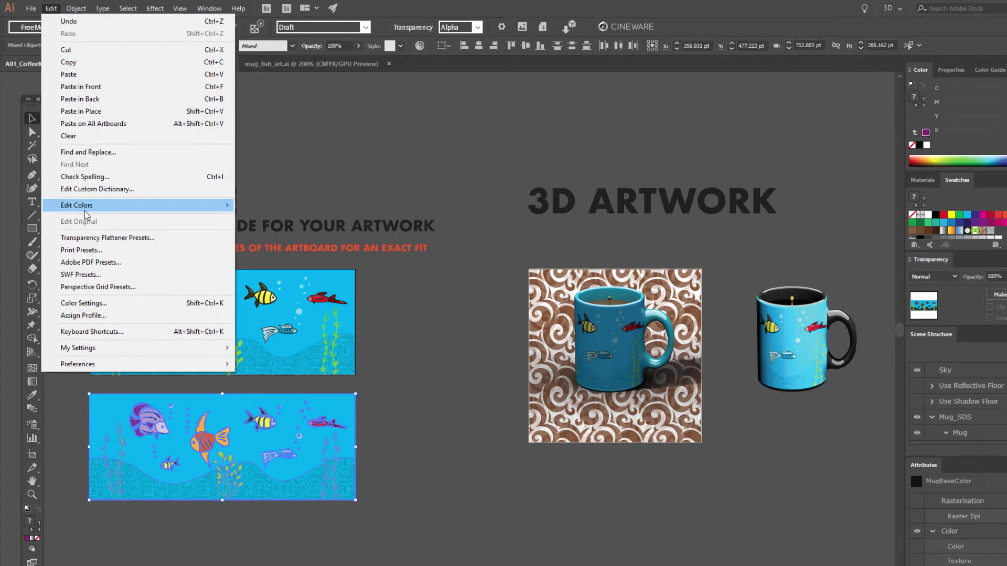
mouse_move(73, 195)
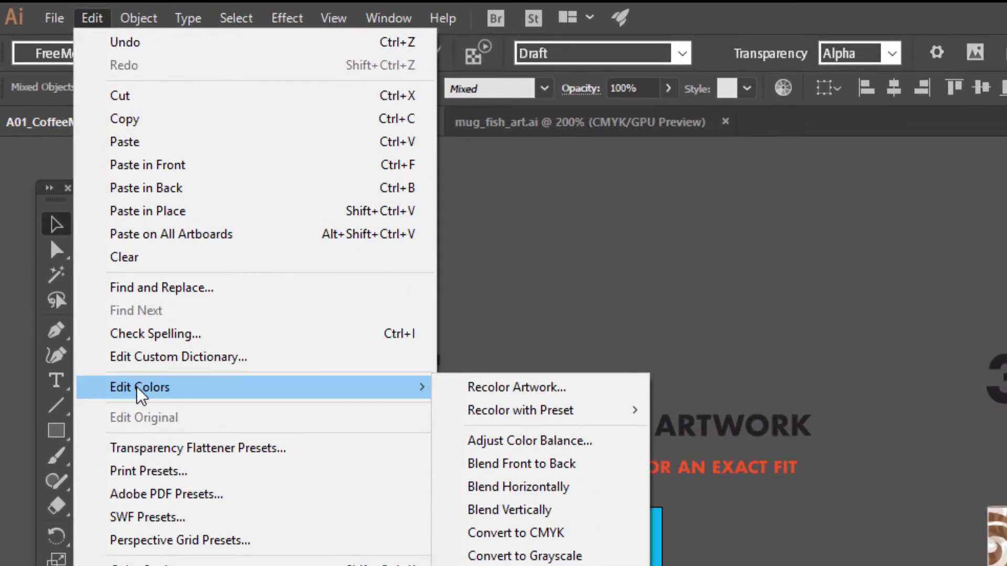
left_click(519, 389)
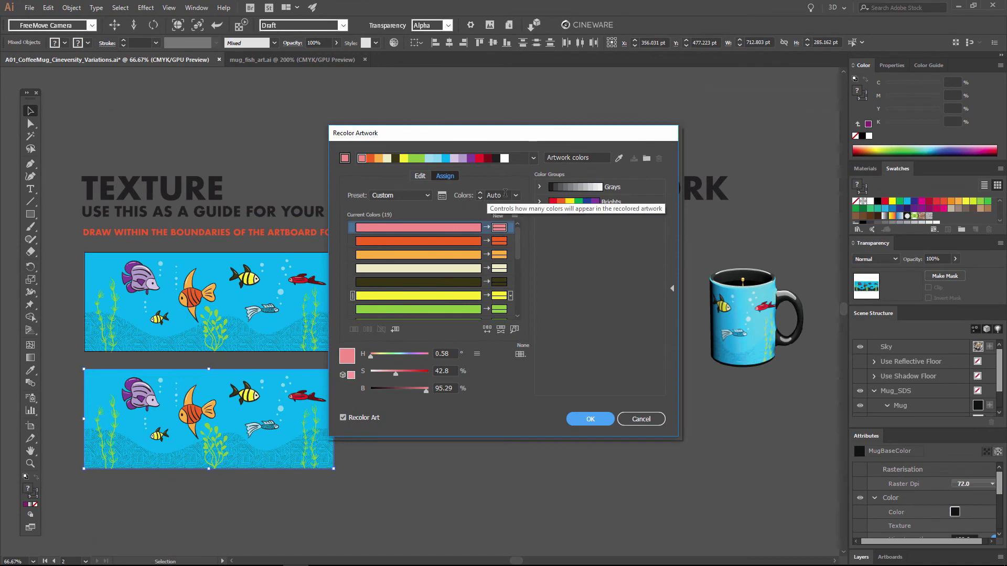
Reduce the fish copy to 2 colours and replace the blue group with black.
left_click(566, 215)
left_click(524, 229)
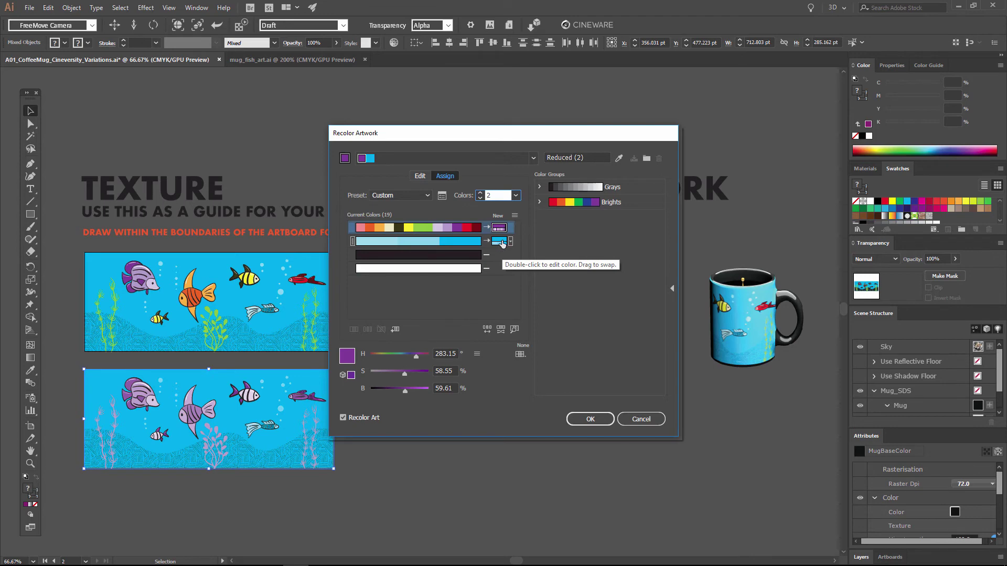
left_click(502, 243)
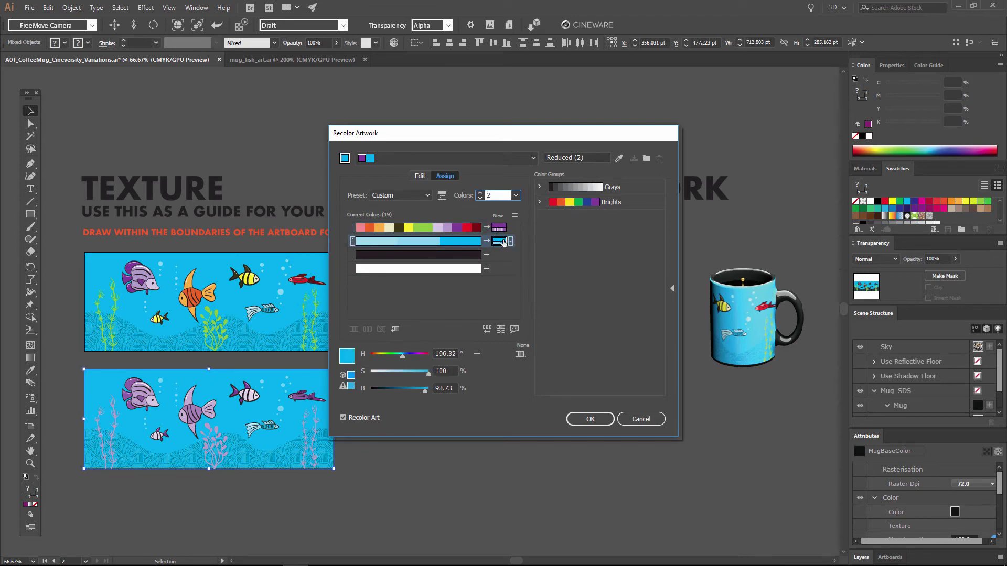
double_click(501, 243)
left_click_drag(451, 282, 337, 371)
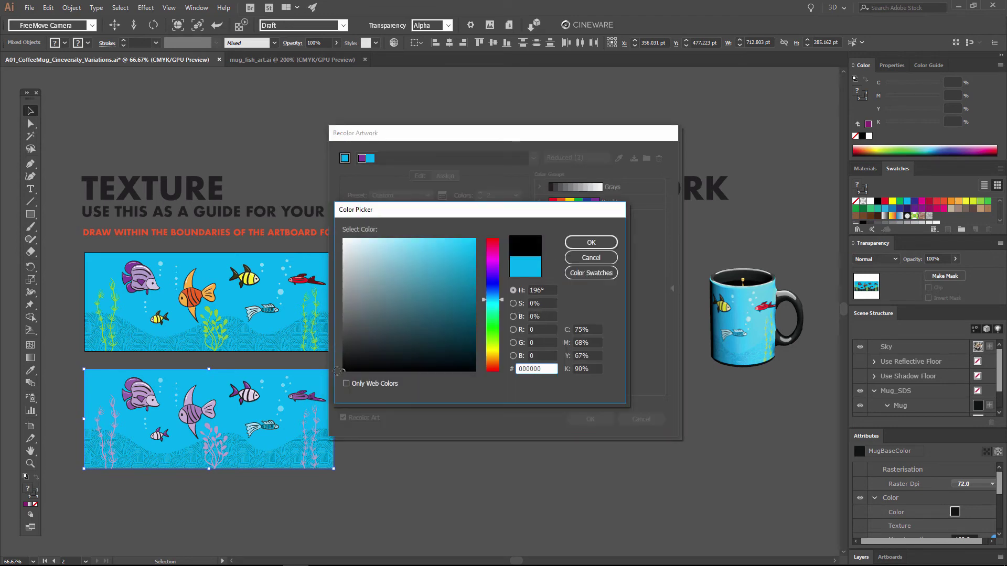
left_click(591, 243)
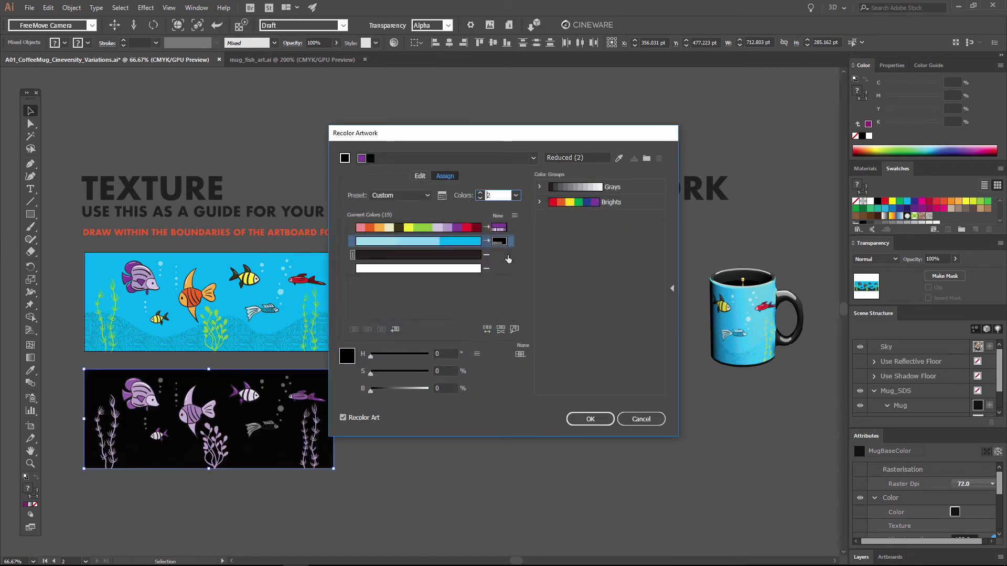
Set the purple group's replacement to white (ffffff) and move light-blue into the white group.
left_click(496, 228)
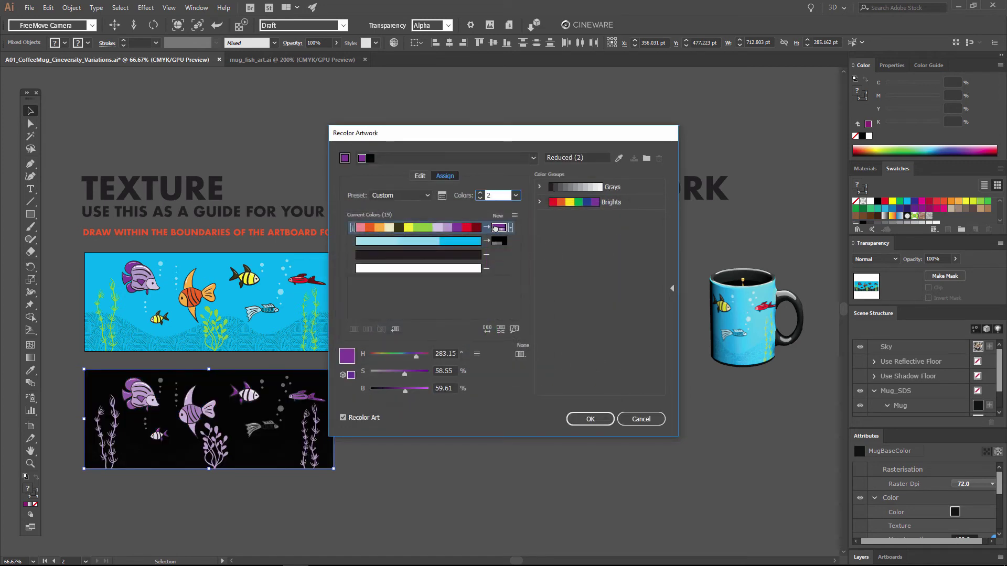
double_click(497, 228)
type("ffffff")
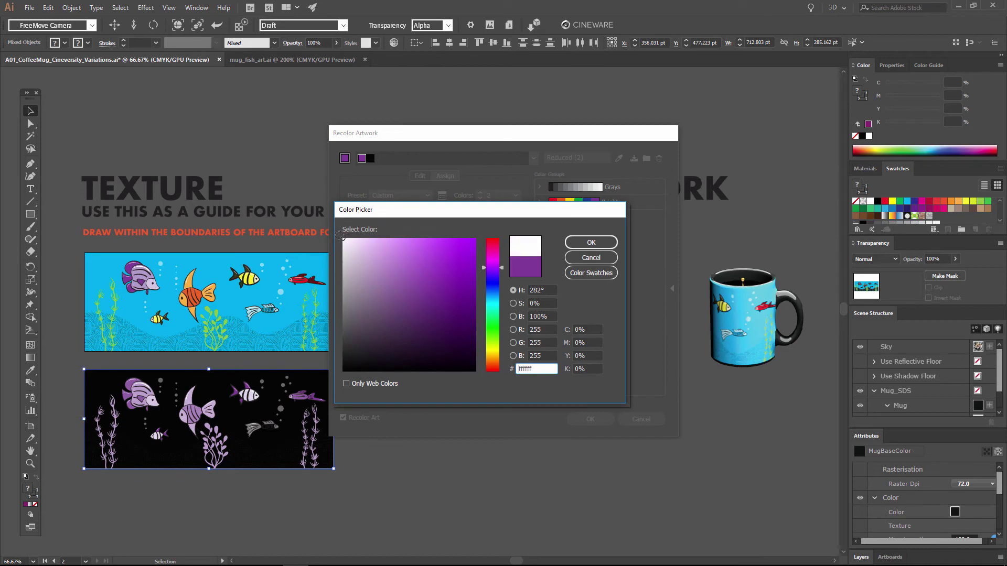
left_click(590, 239)
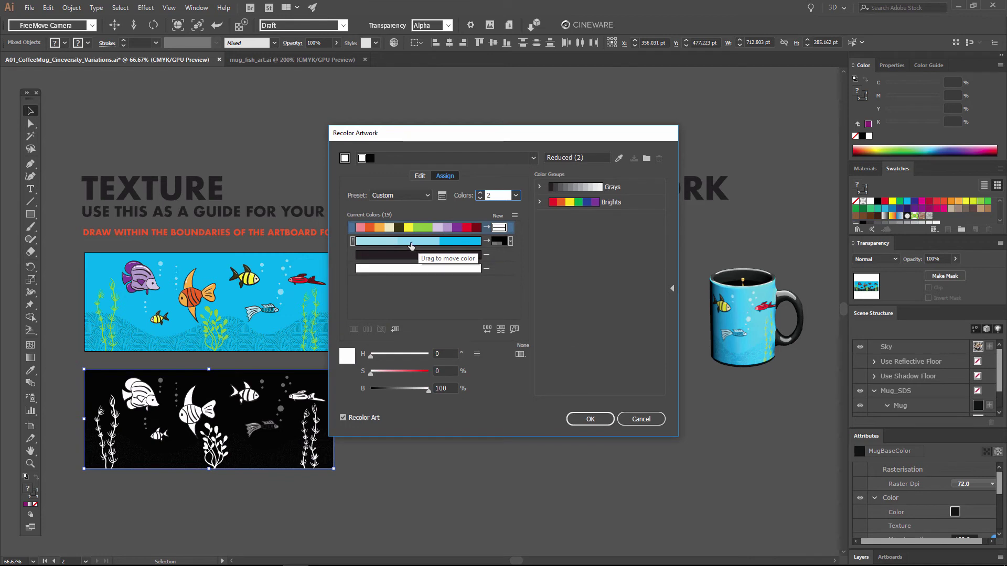
left_click(408, 245)
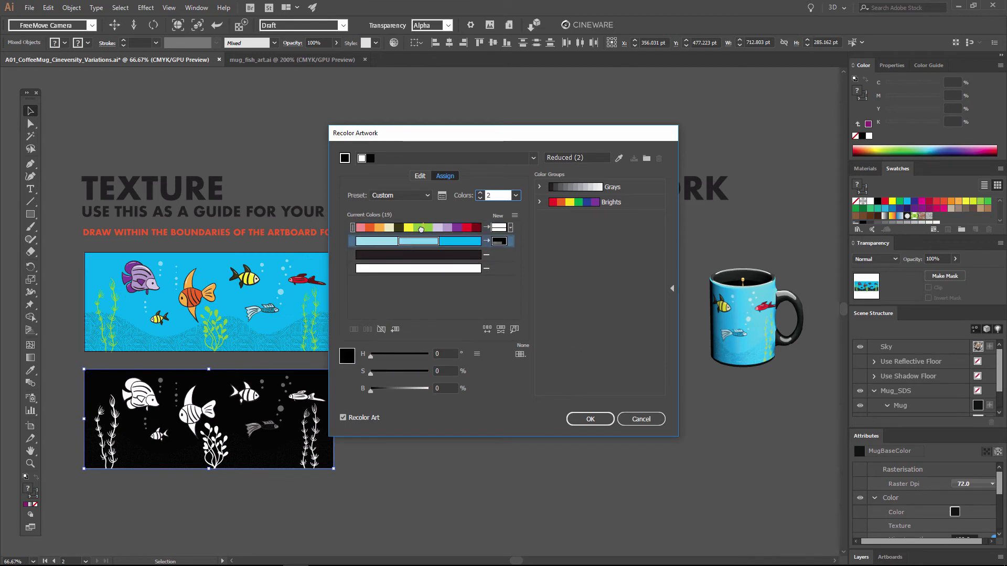
left_click_drag(398, 250, 424, 227)
left_click(377, 242)
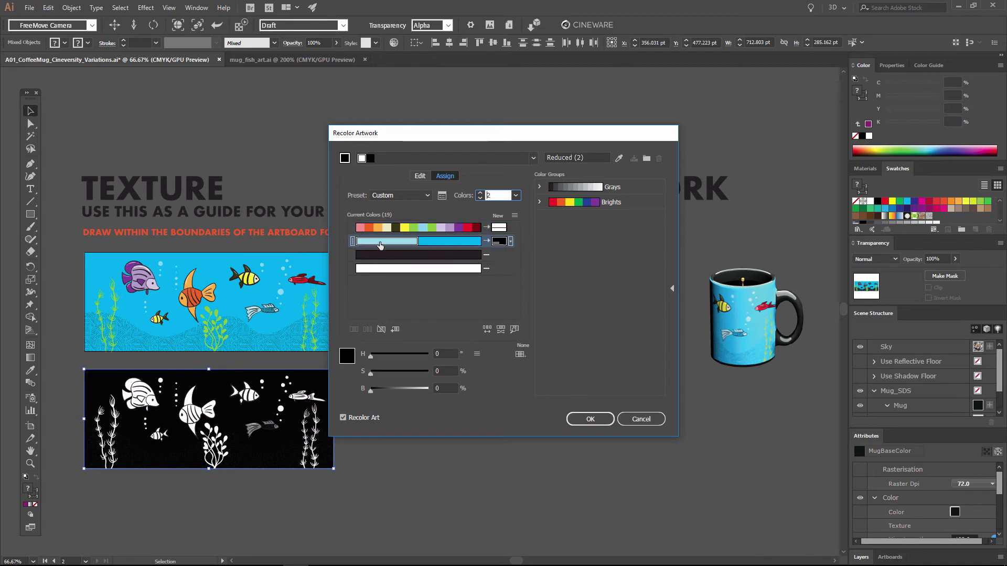
left_click_drag(429, 227, 428, 227)
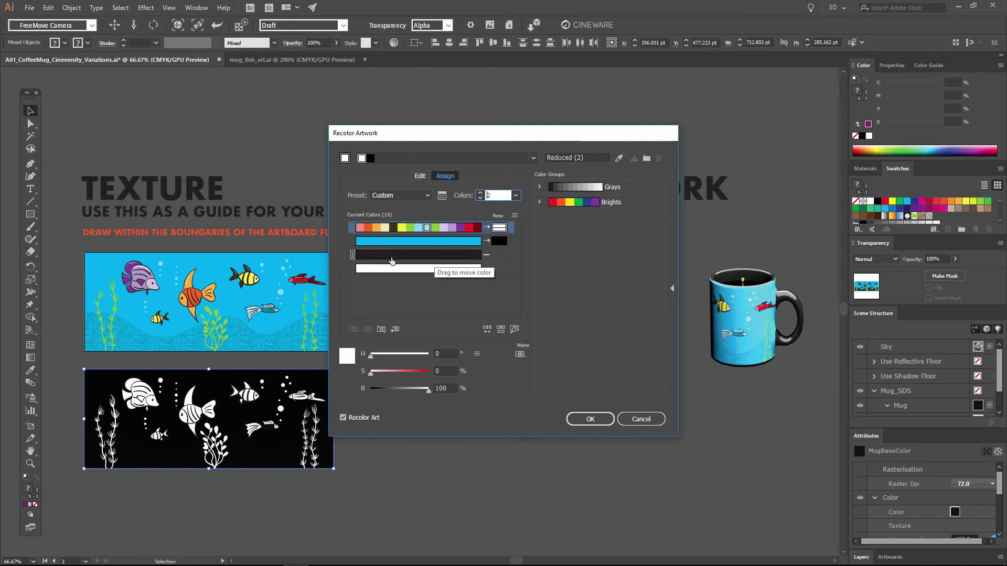
Add a new colour to the dark colour row and set it to pure white.
left_click(391, 257)
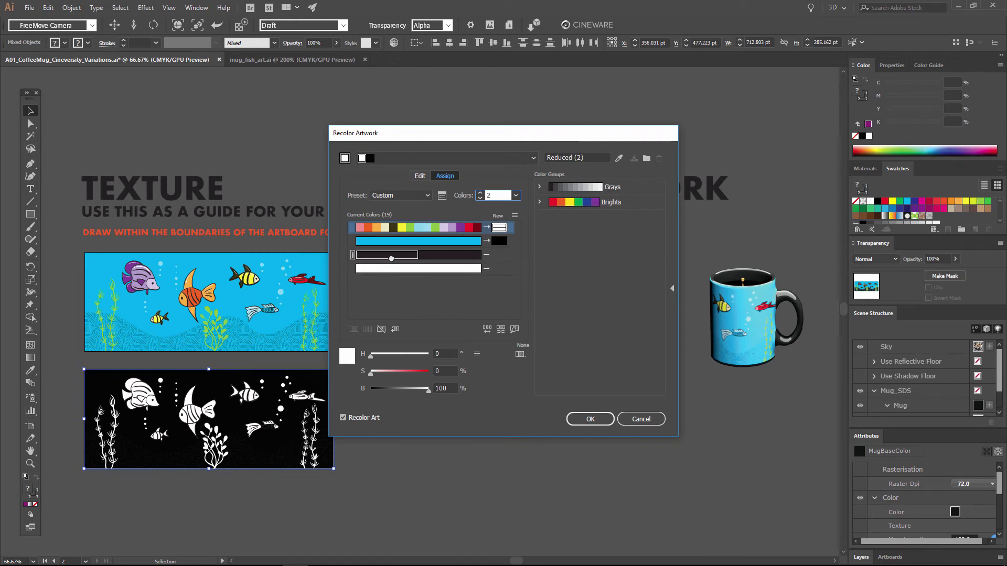
left_click(499, 259)
left_click(534, 303)
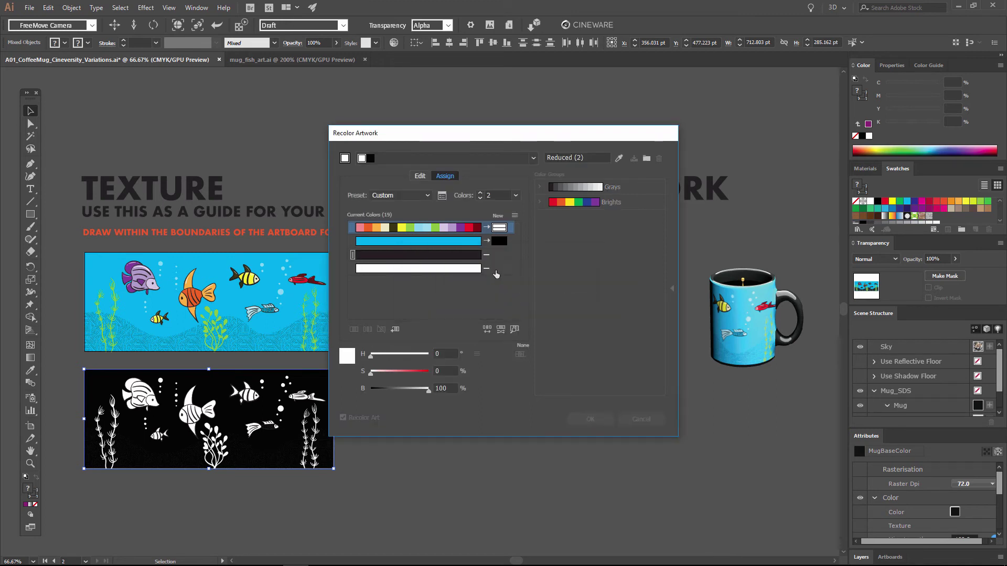
double_click(499, 255)
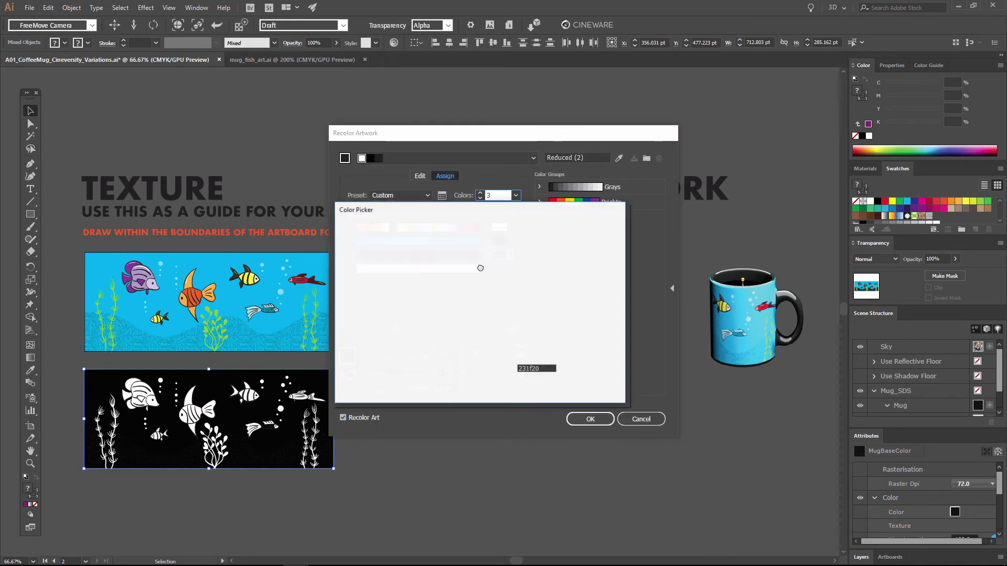
left_click(345, 239)
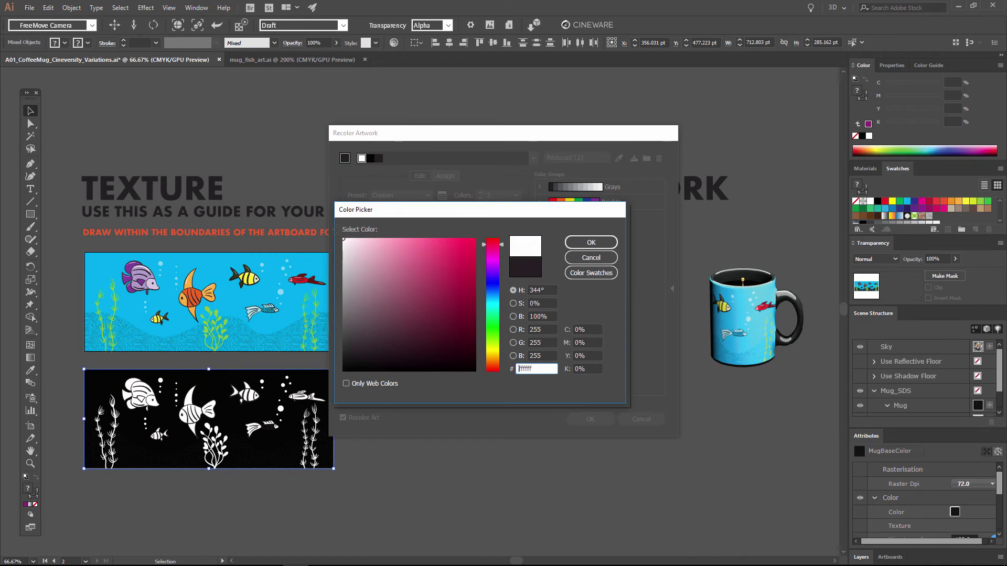
left_click(567, 243)
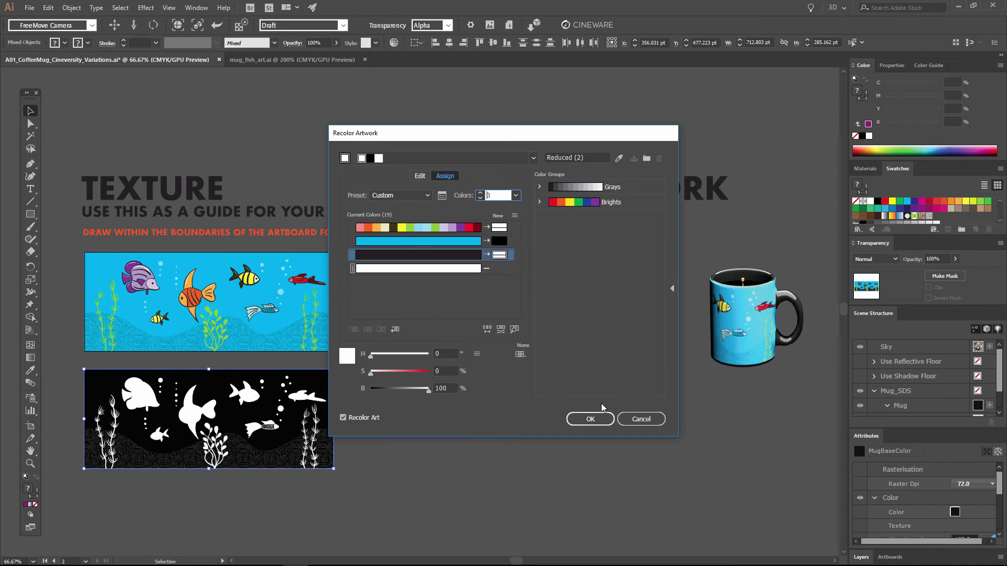
Apply the recolouring, then select the right mug's MugOutside label material.
left_click(599, 419)
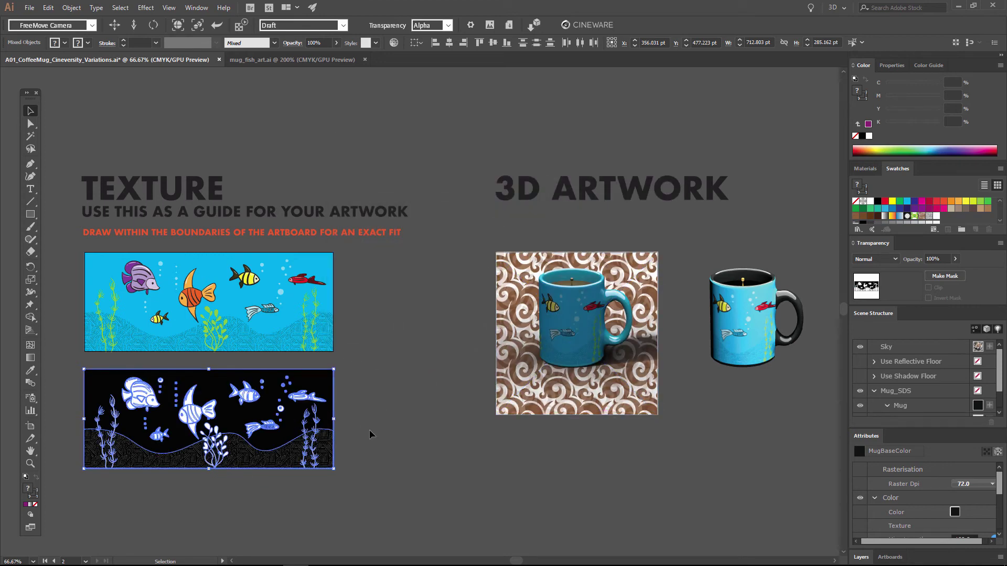
left_click(781, 311)
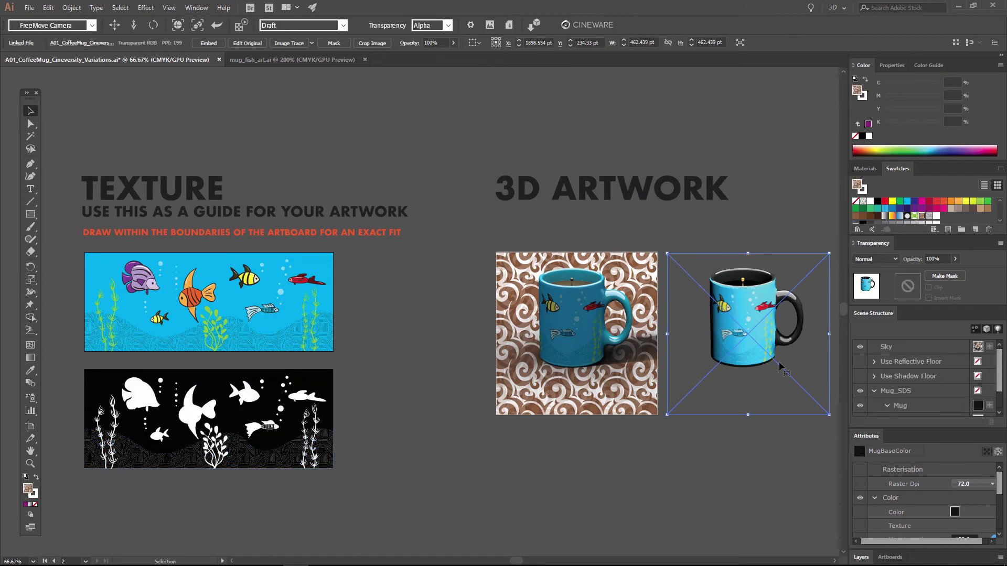
scroll(997, 400, "down", 2)
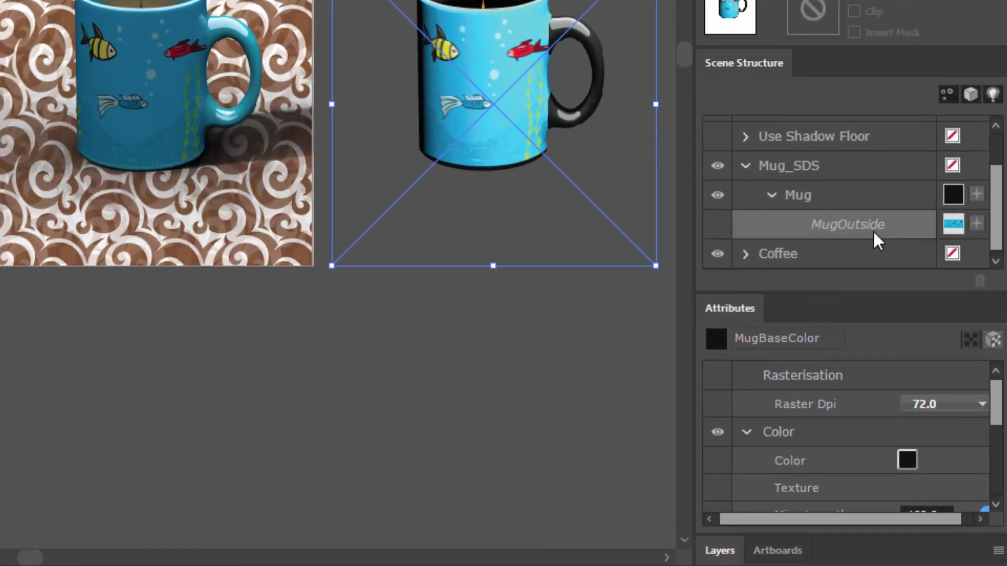
left_click(948, 225)
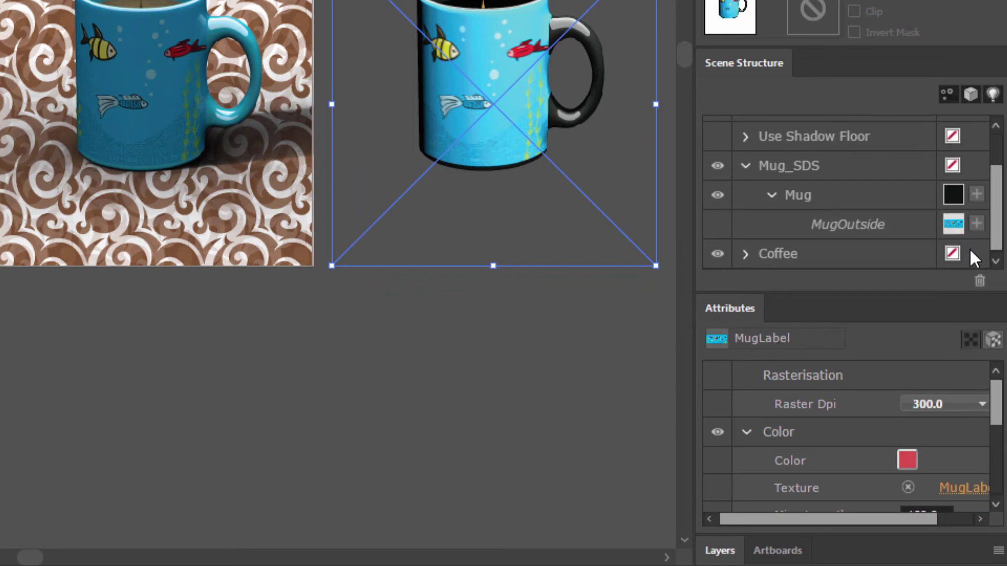
Use the black-and-white fish artwork as the label's Alpha texture.
left_click_drag(999, 400, 991, 479)
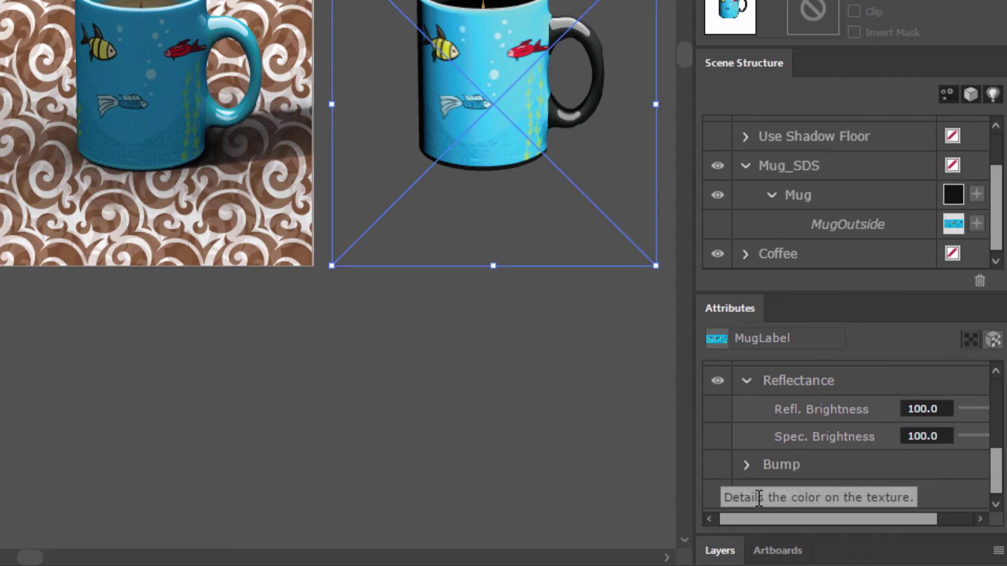
scroll(759, 497, "down", 1)
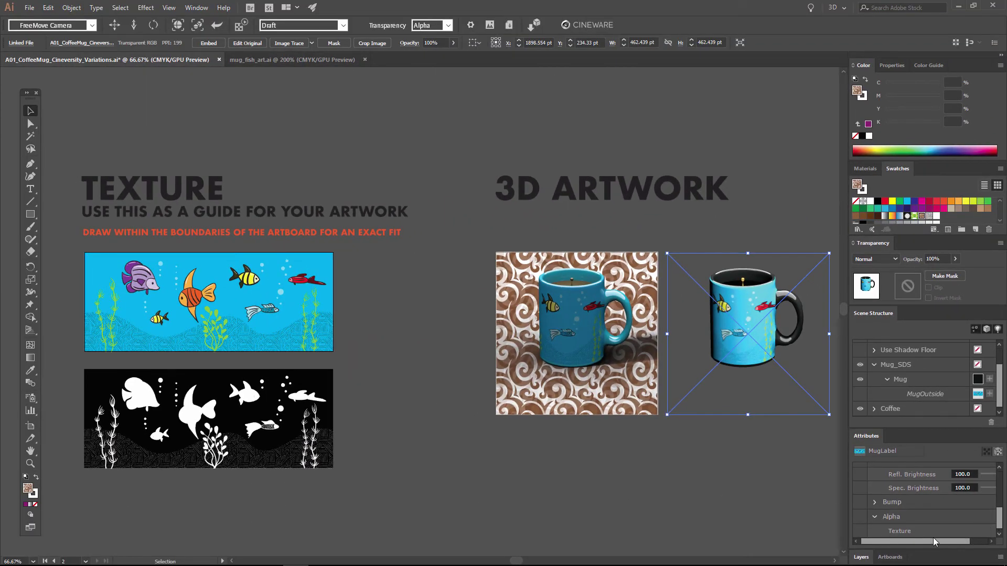
left_click(112, 398)
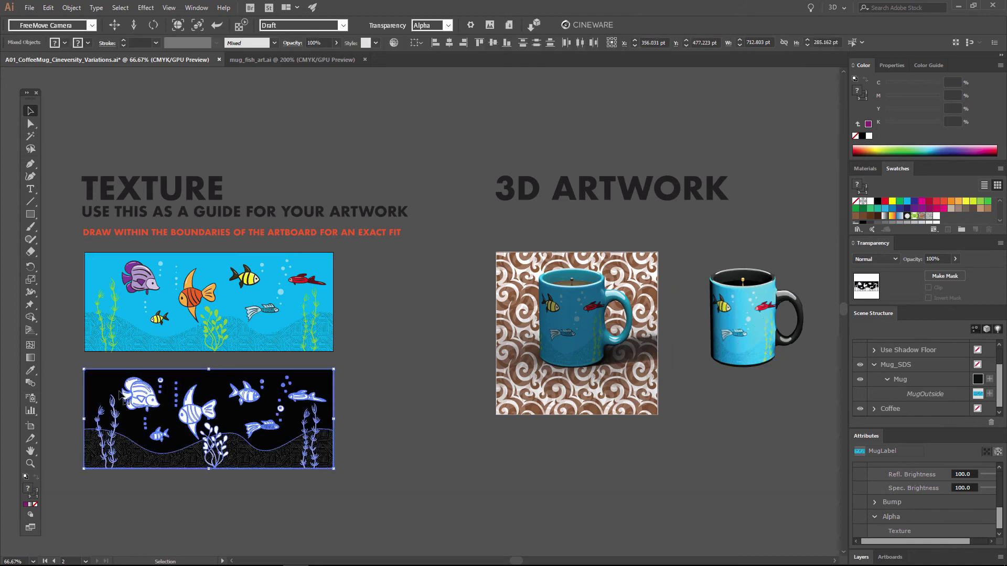
left_click_drag(139, 402, 823, 554)
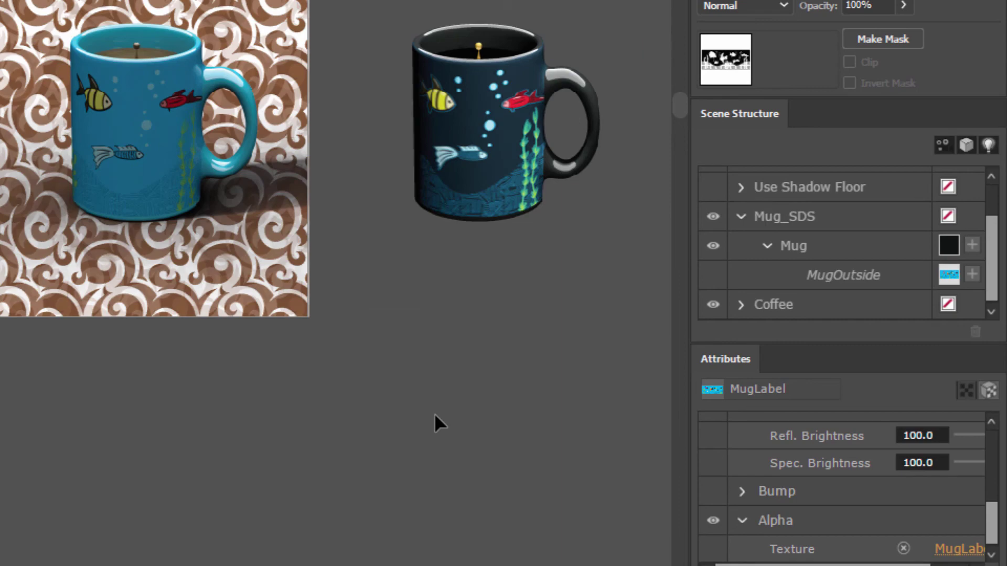
Place a copy of the dark mug directly below it.
left_click(477, 132)
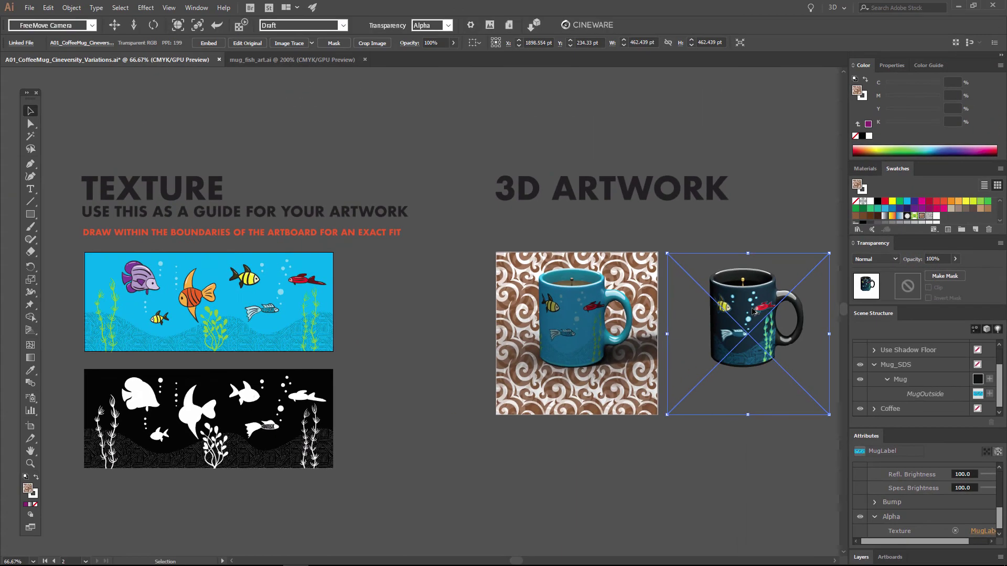
left_click_drag(497, 168, 497, 287)
left_click_drag(752, 401, 752, 524)
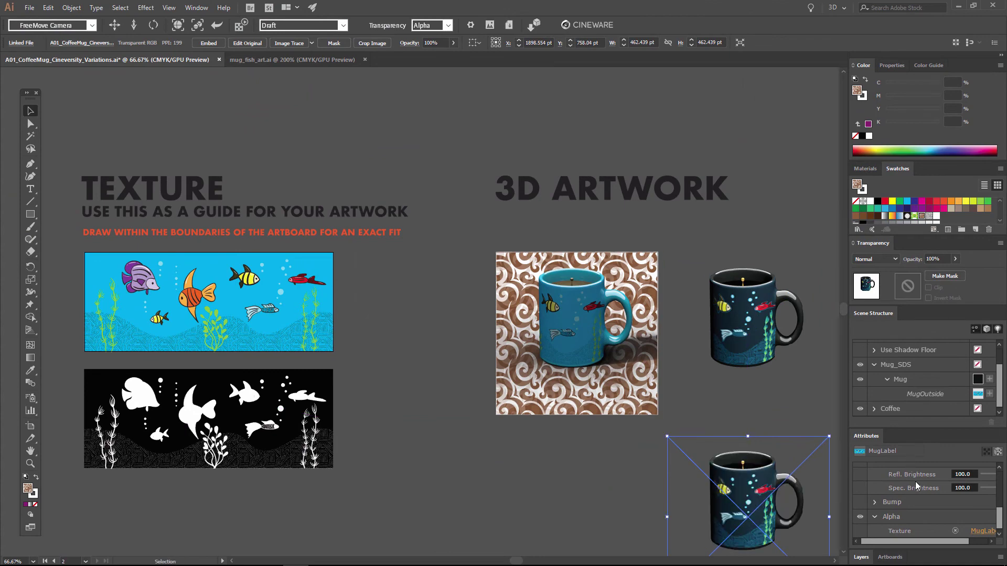
Change the copied mug's base material colour to white.
left_click(977, 379)
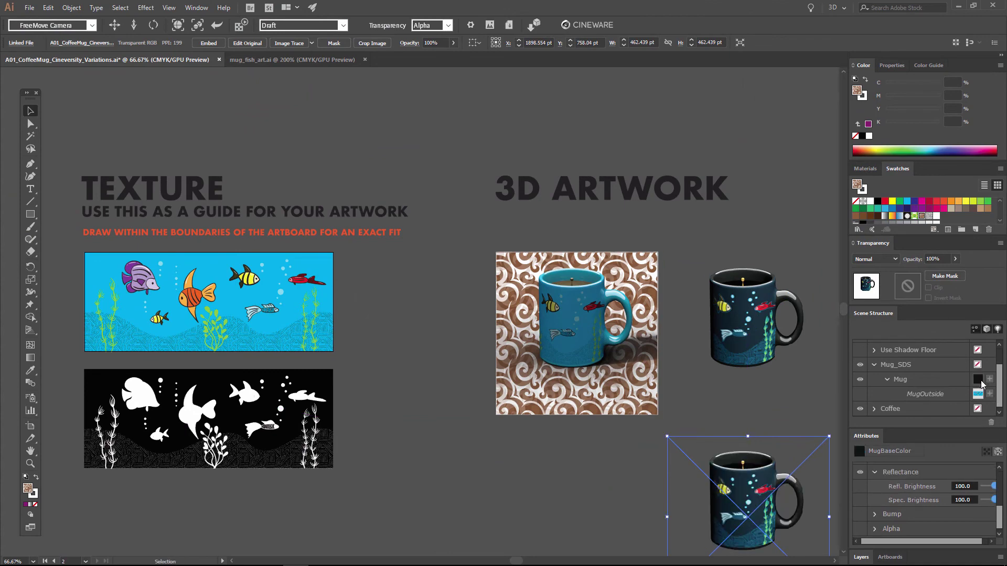
scroll(943, 483, "up", 3)
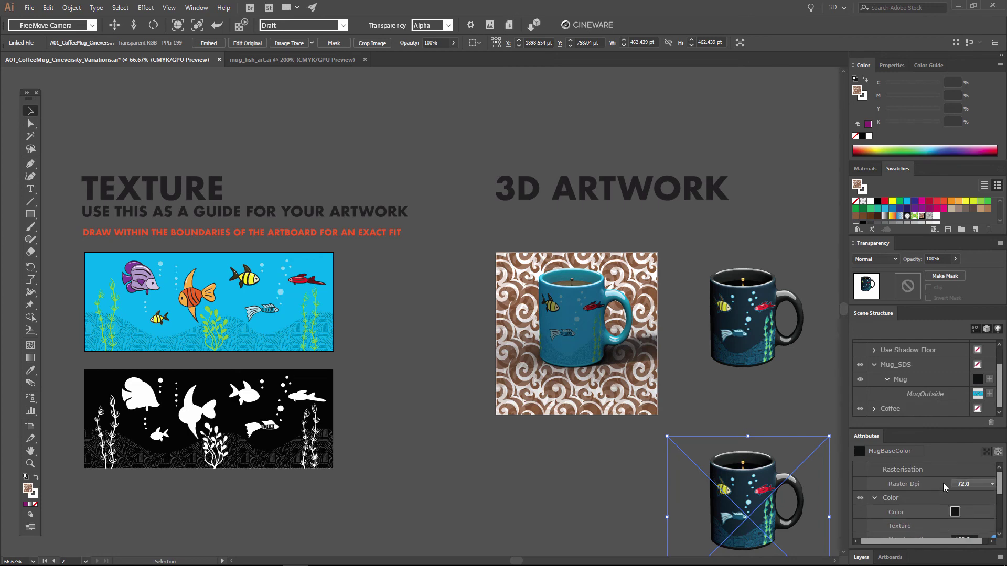
left_click(955, 512)
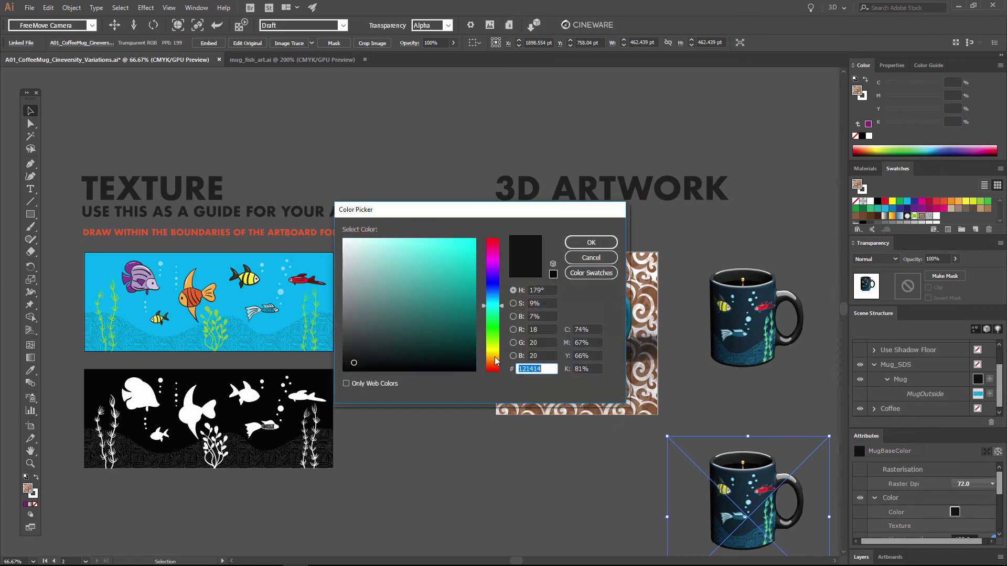
left_click_drag(384, 272, 335, 238)
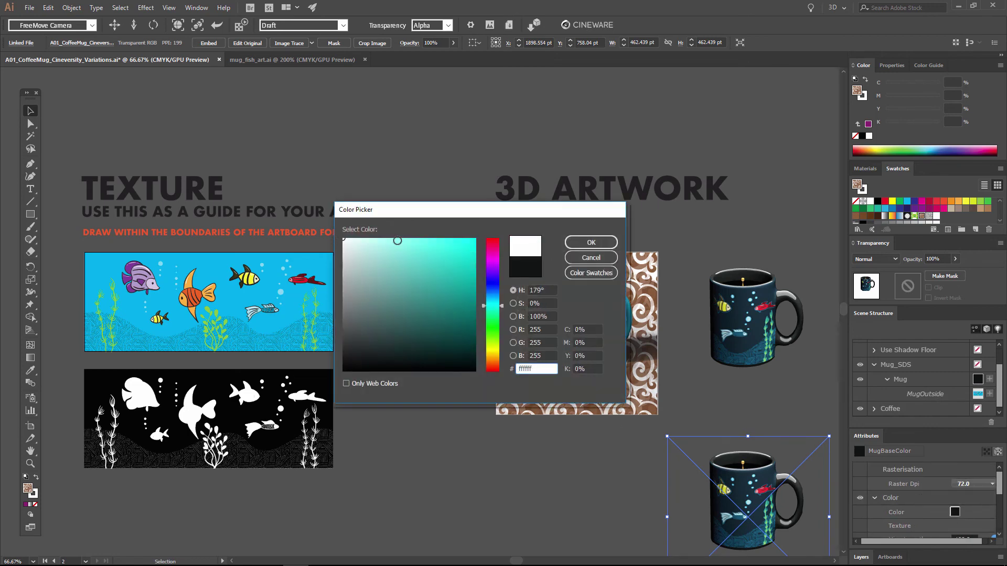
left_click(593, 242)
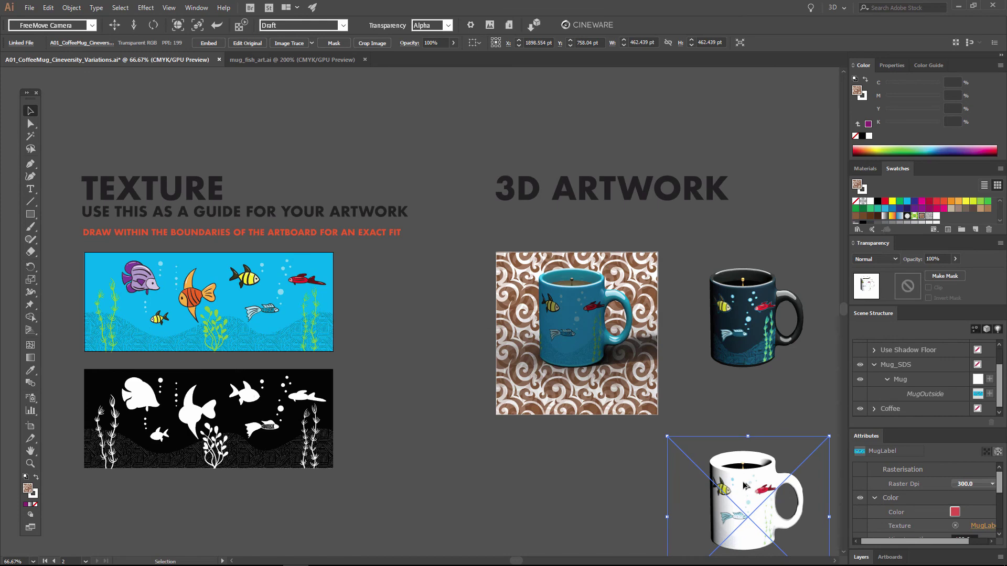
Copy the white mug to its left and enable Transparency at 100 on its Mug material.
left_click_drag(750, 491, 571, 485)
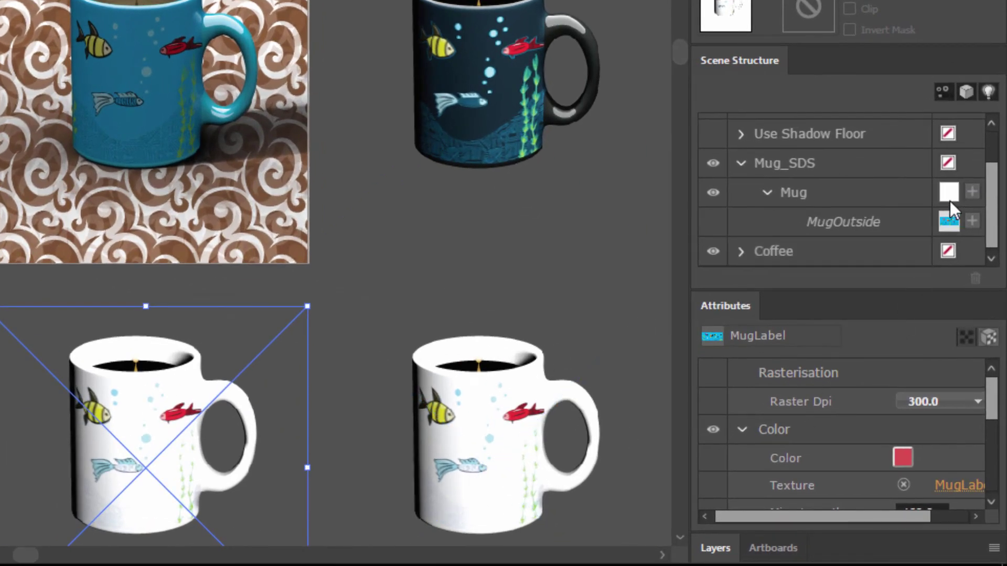
left_click(950, 193)
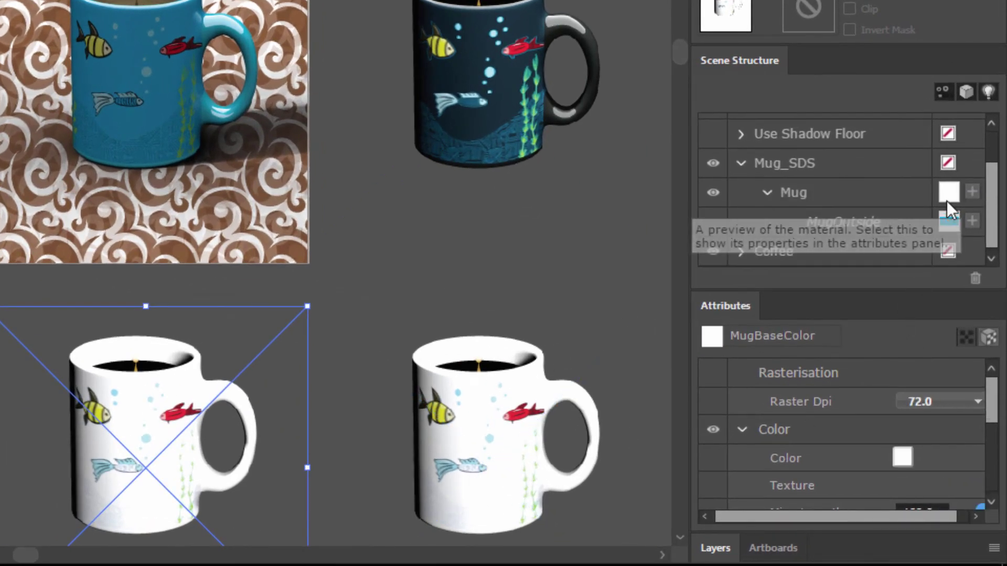
left_click_drag(996, 406, 990, 456)
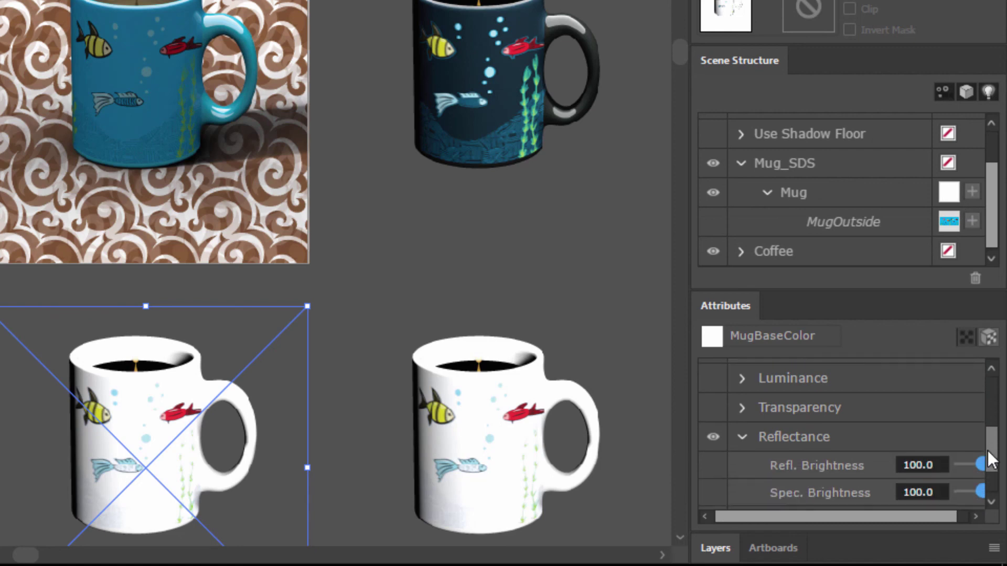
left_click(708, 414)
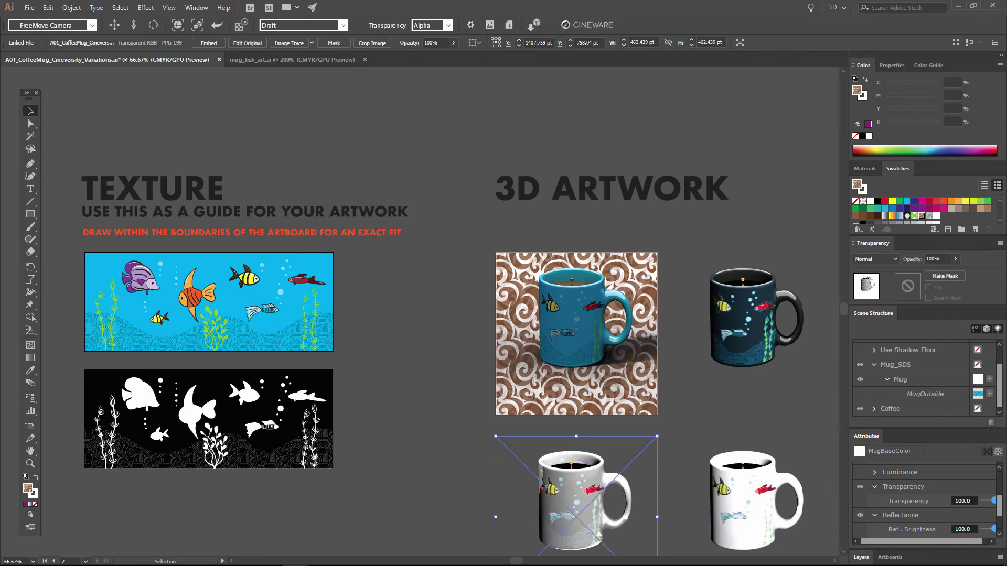
Enable reflective floors on the glass, white and dark mugs and set rendering to High Quality.
scroll(879, 360, "up", 2)
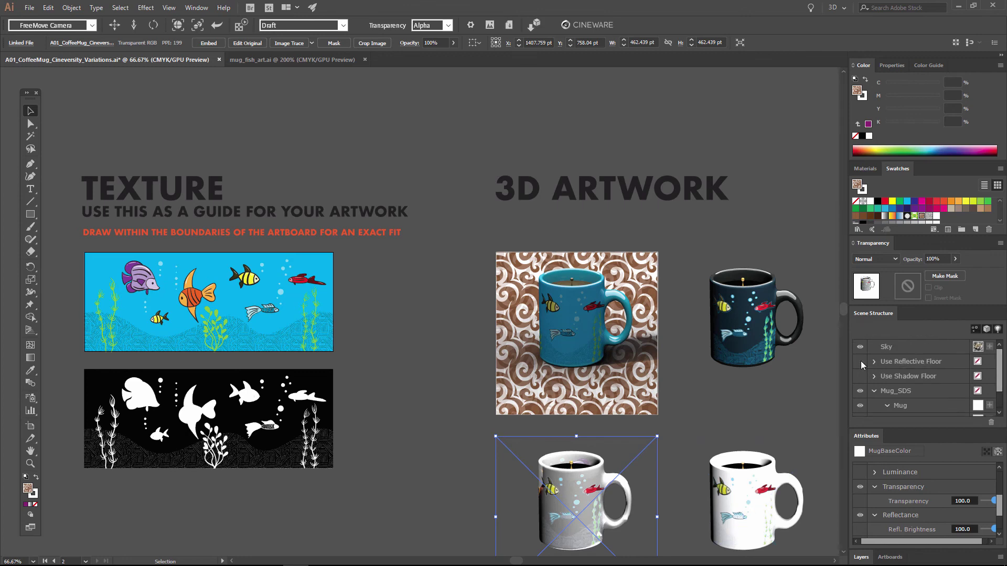
left_click(860, 361)
left_click(757, 474)
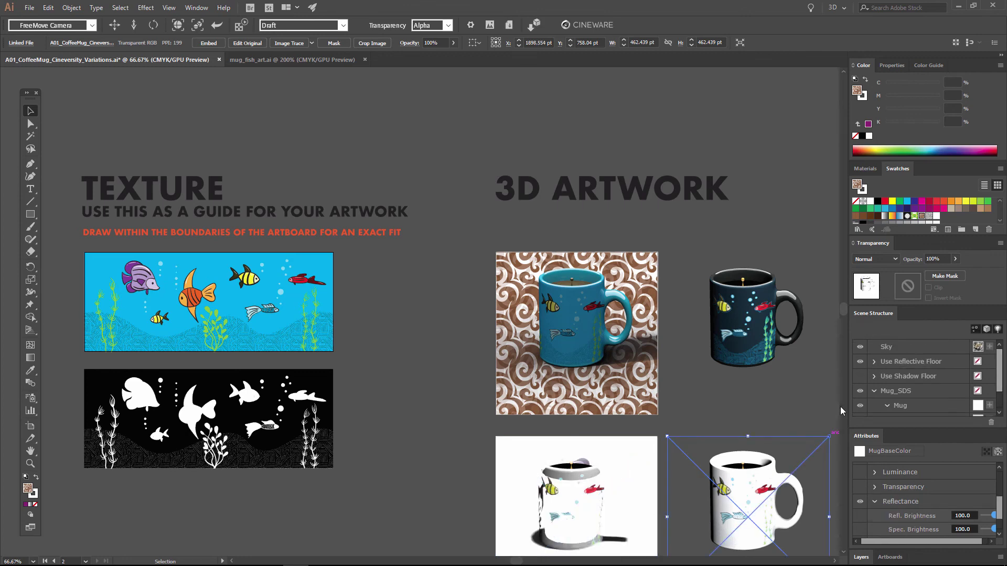
left_click(860, 361)
left_click(757, 360)
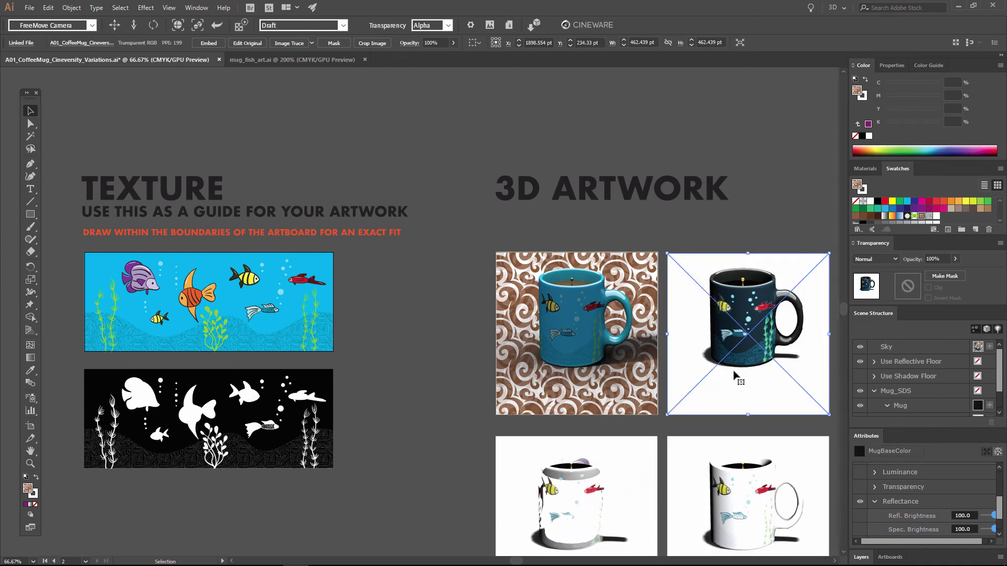
left_click(617, 455)
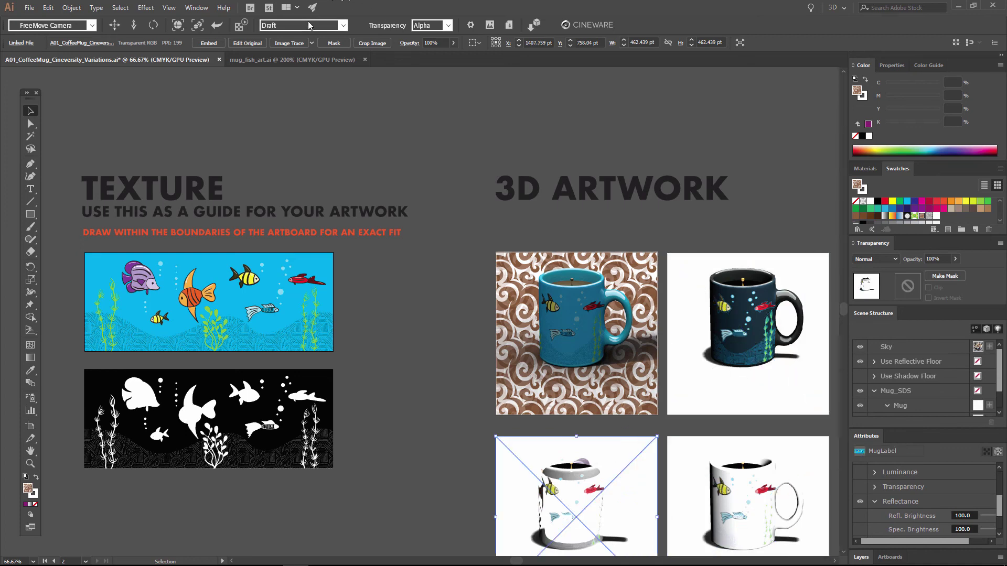
left_click(342, 25)
left_click(303, 56)
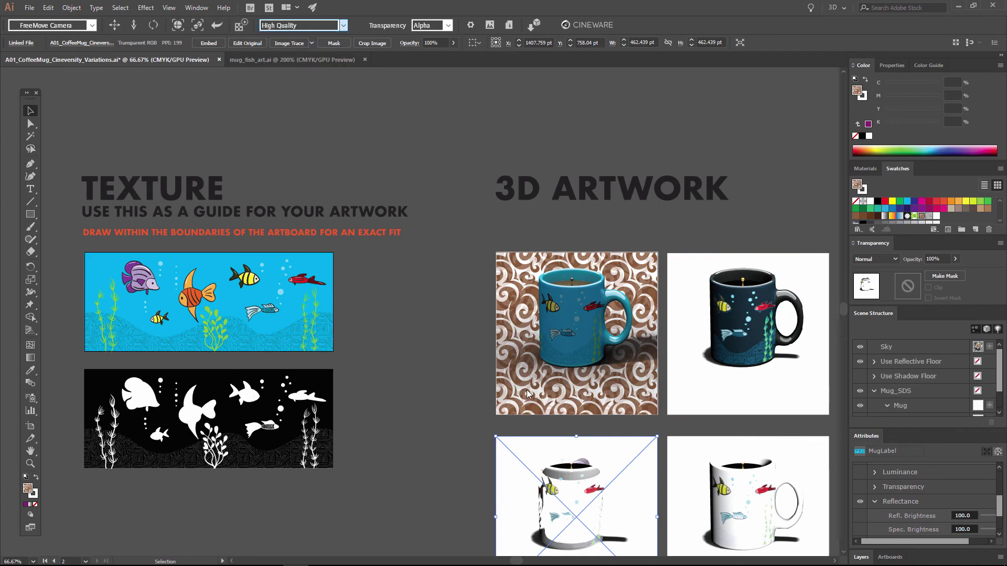